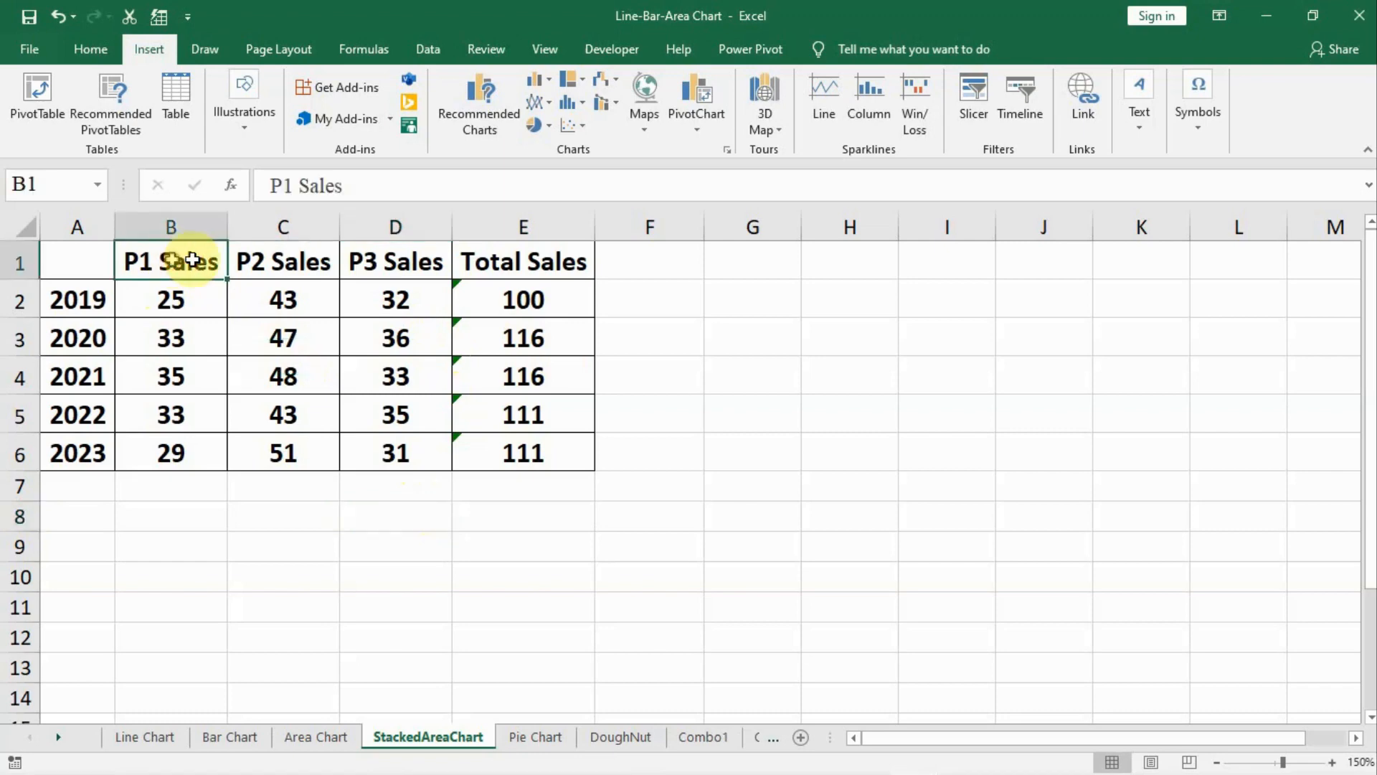
Step: Inspect the P2 Sales and P3 Sales headers and the 2019 Total Sales formula
click(282, 261)
click(391, 261)
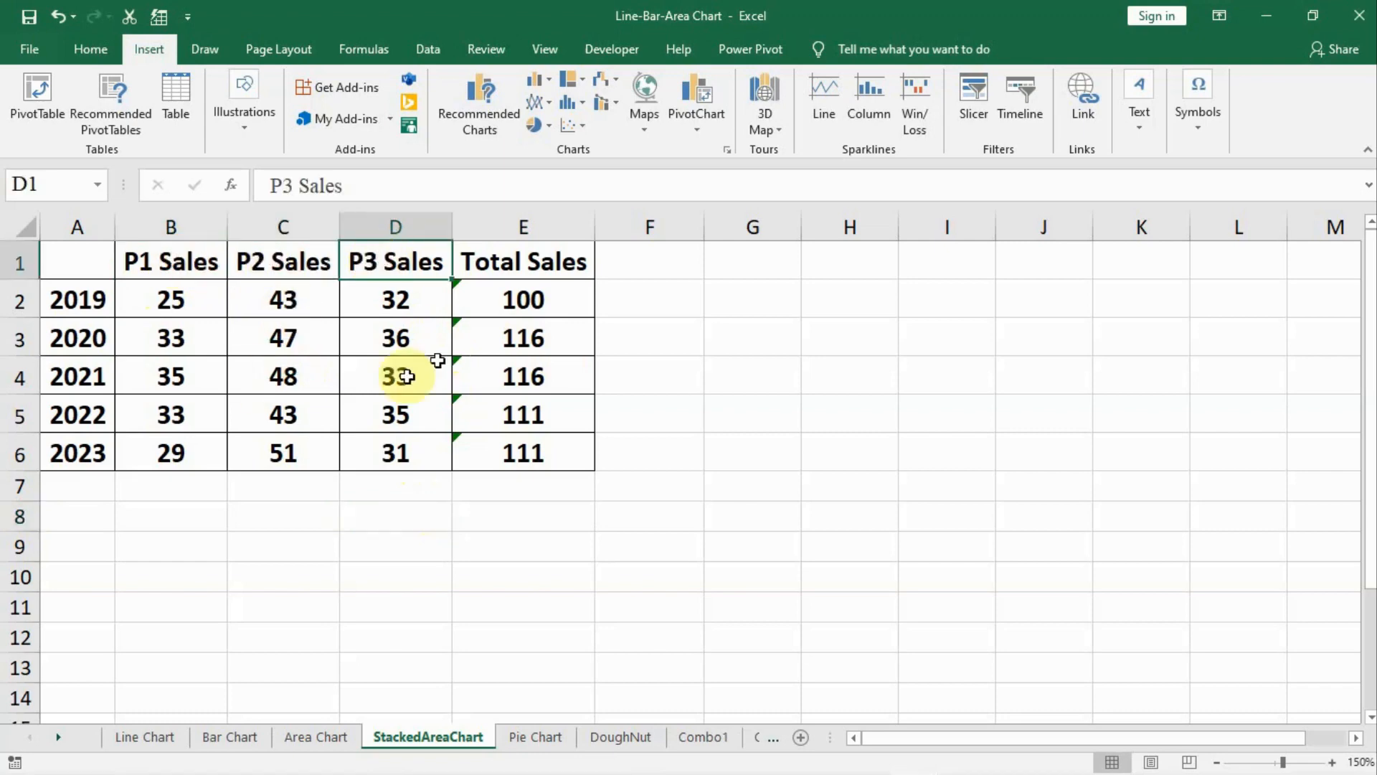
click(504, 301)
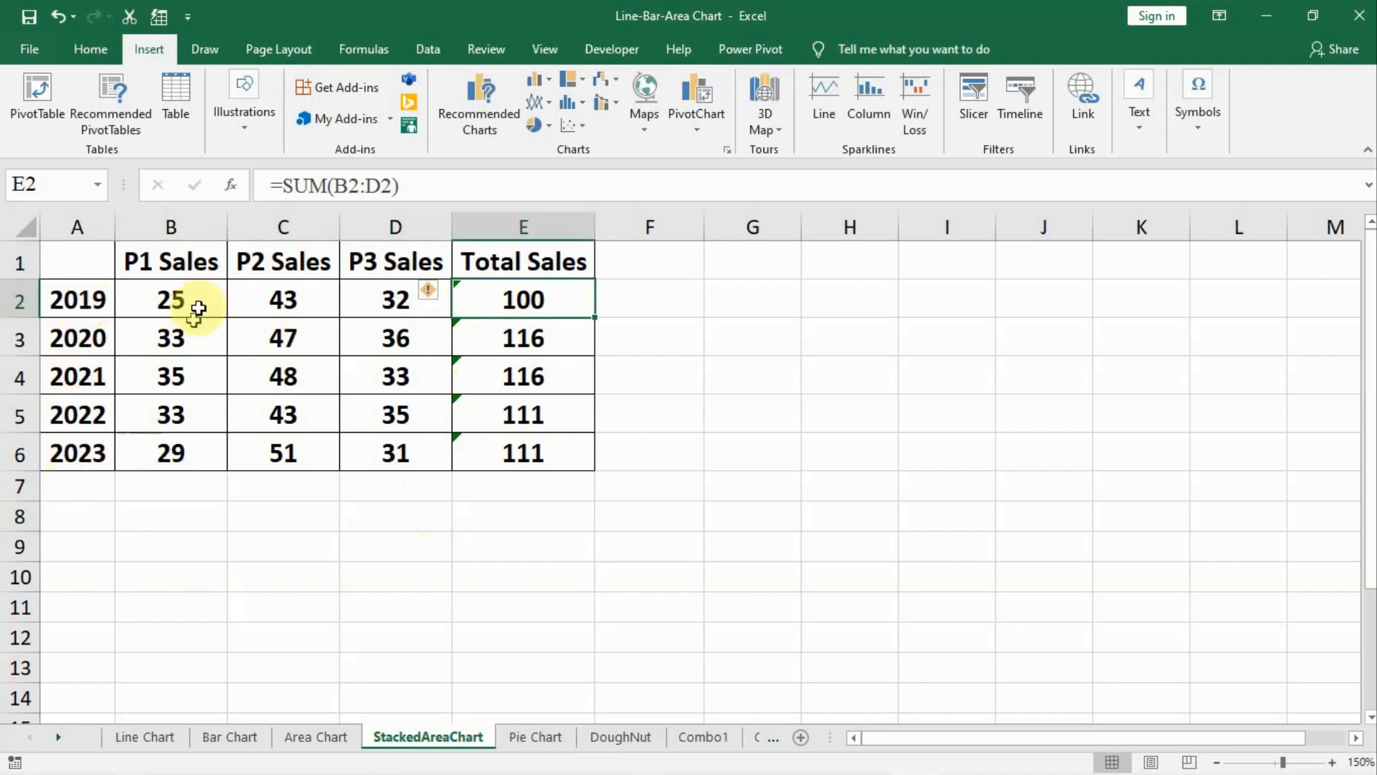
Step: Insert a Stacked Area chart from the yearly P1, P2 and P3 sales data in A1:D6
drag(75, 258, 380, 446)
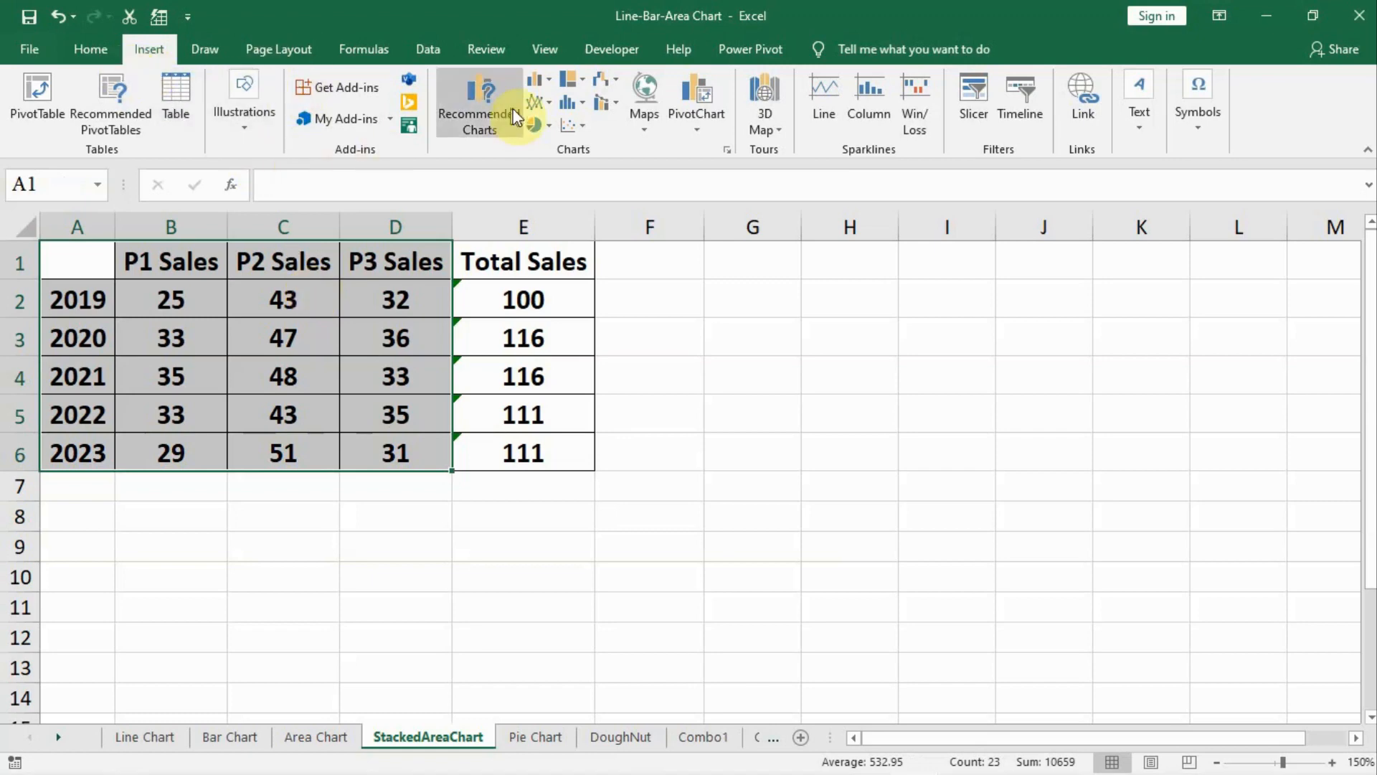
click(481, 105)
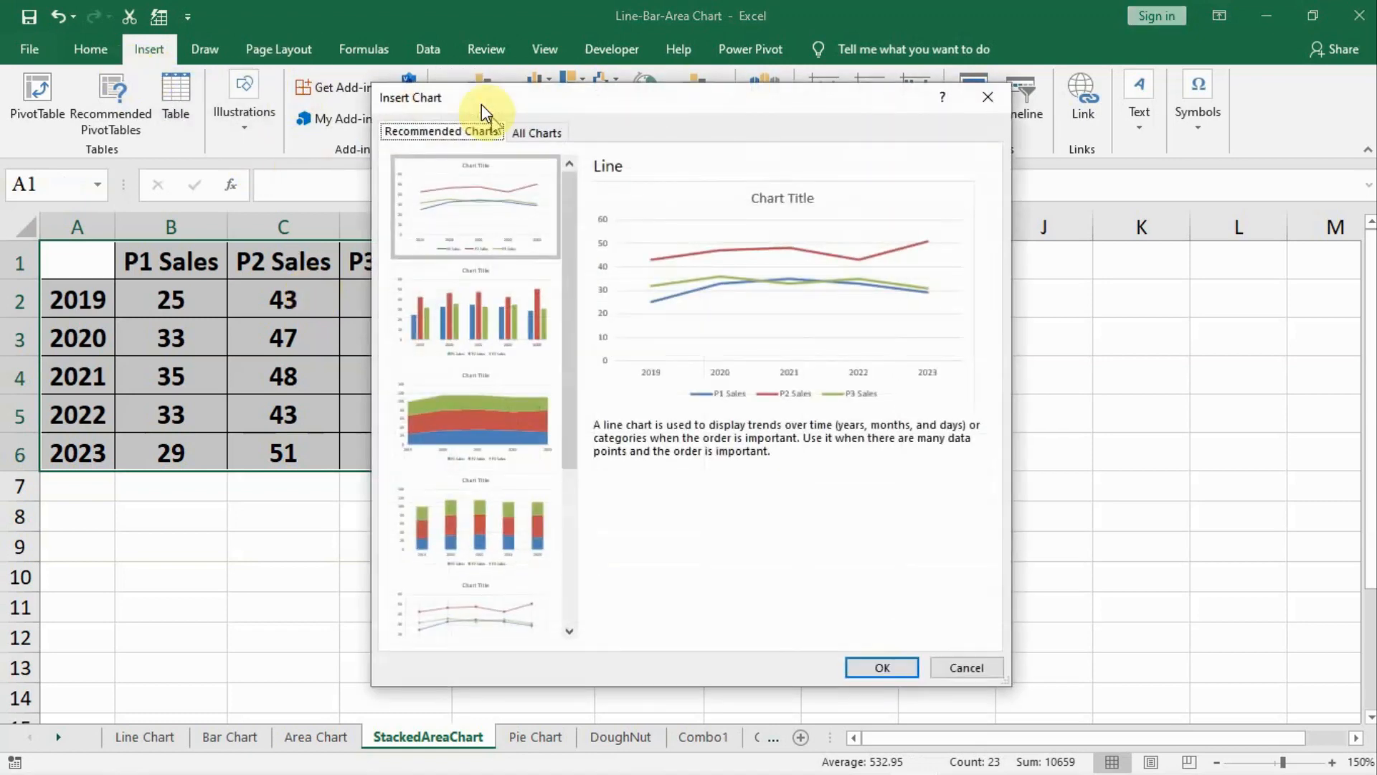
click(540, 133)
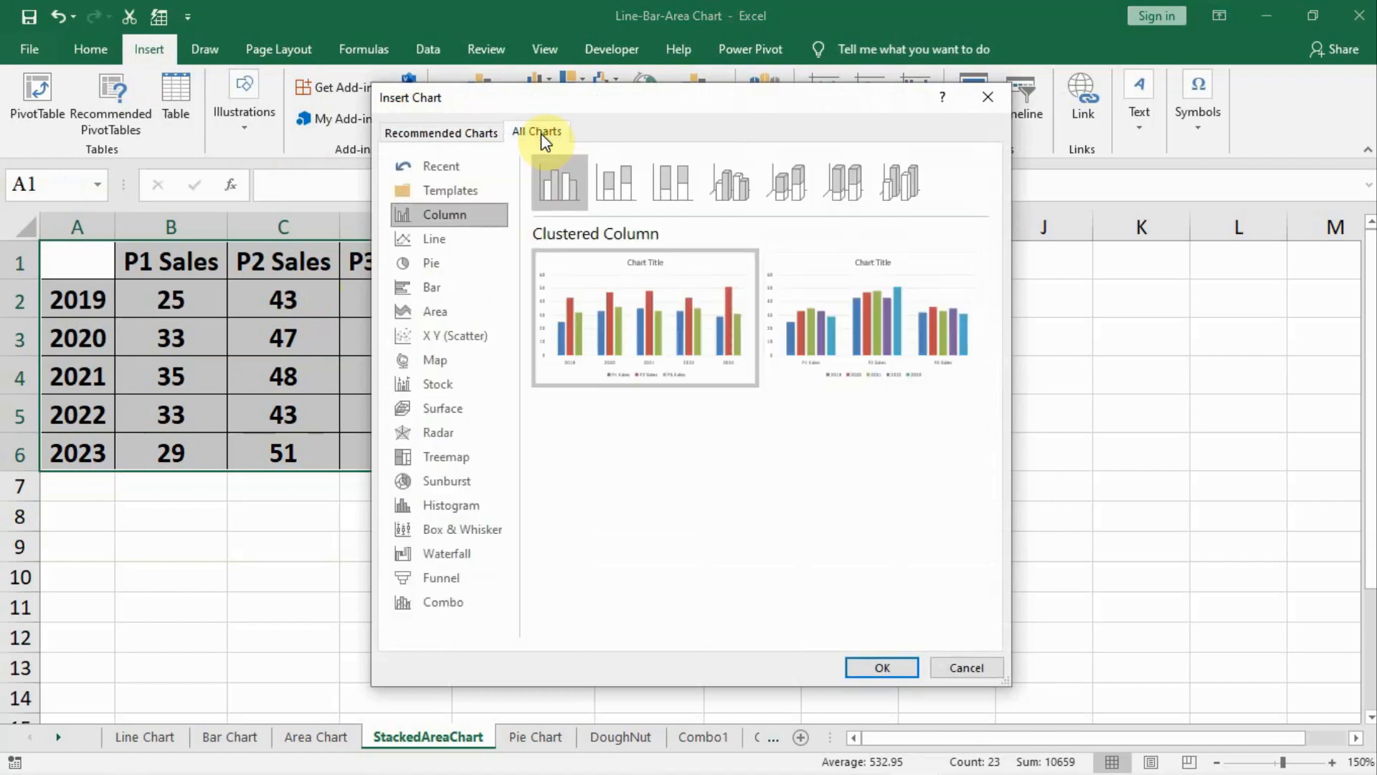
click(425, 303)
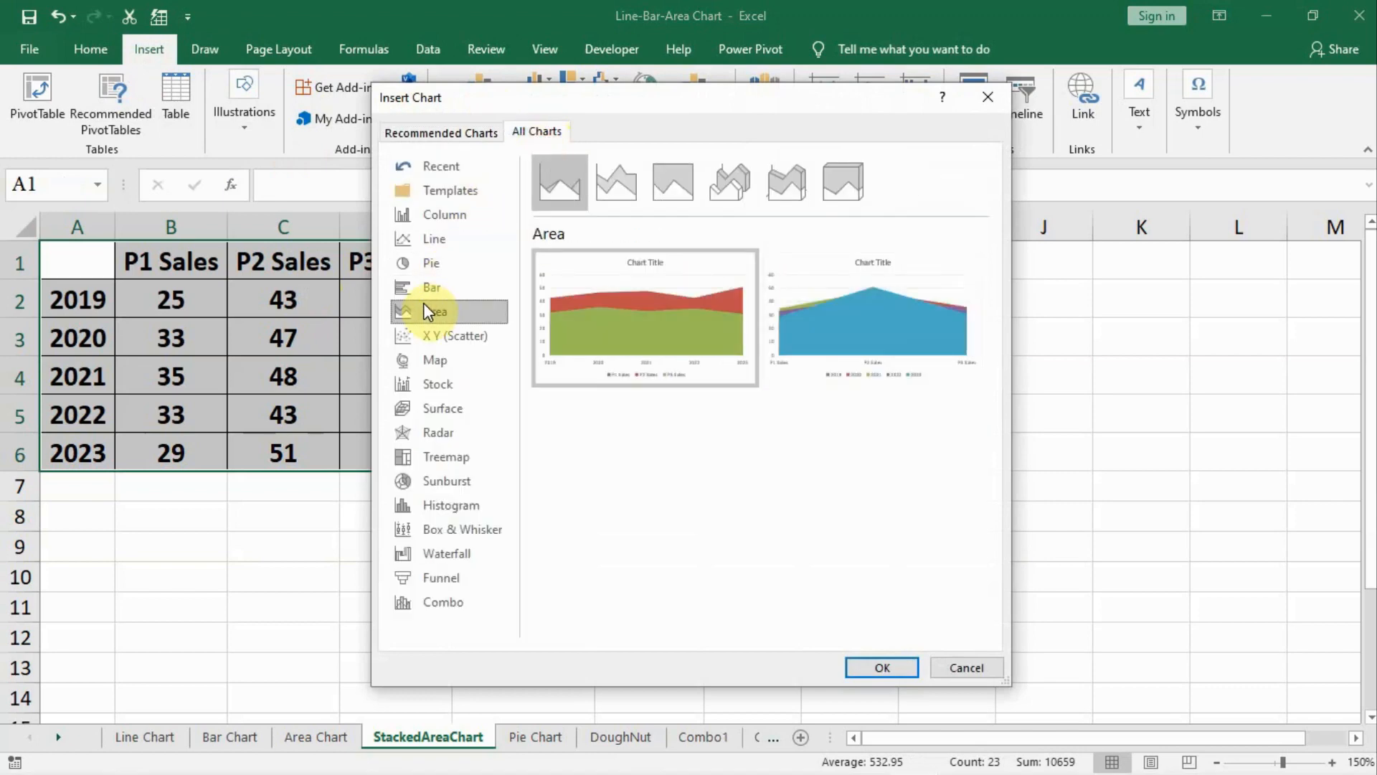
click(621, 189)
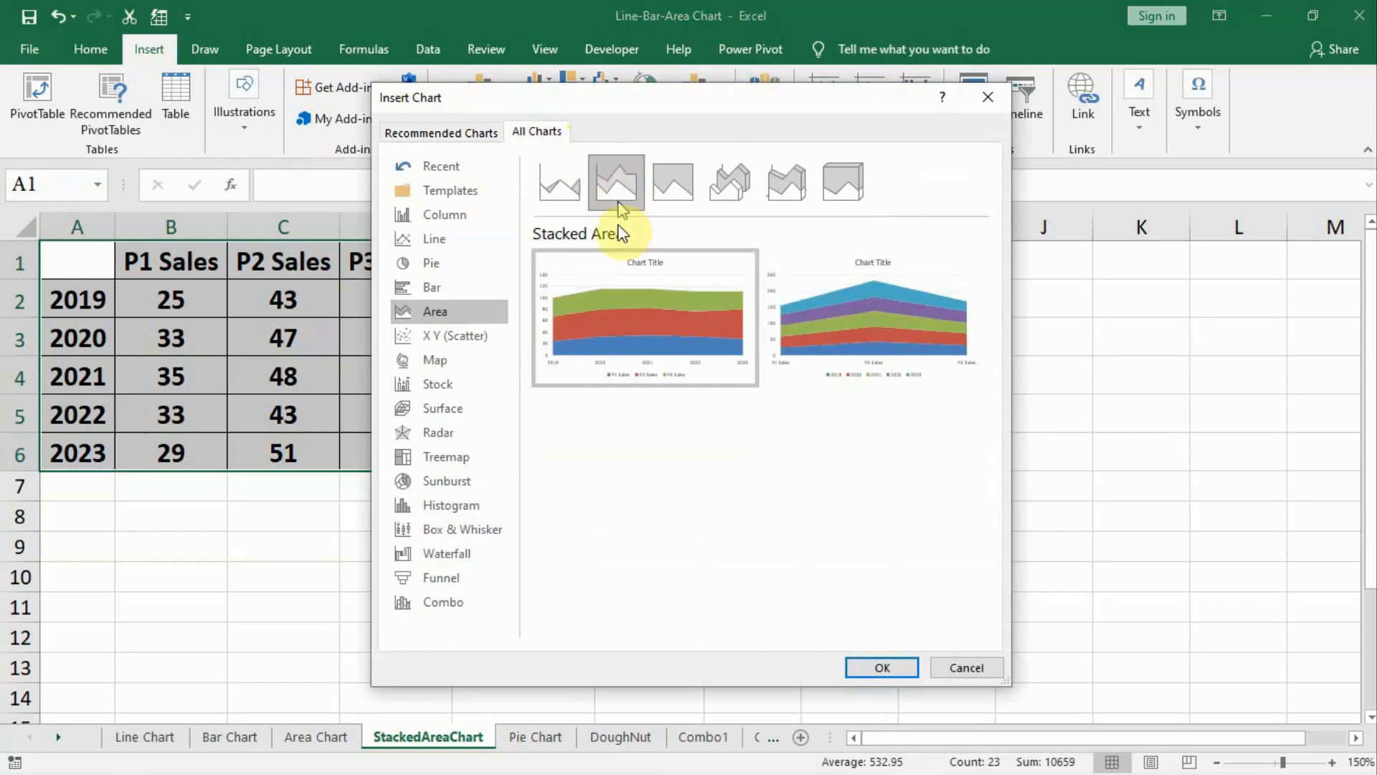
mouse_move(599, 283)
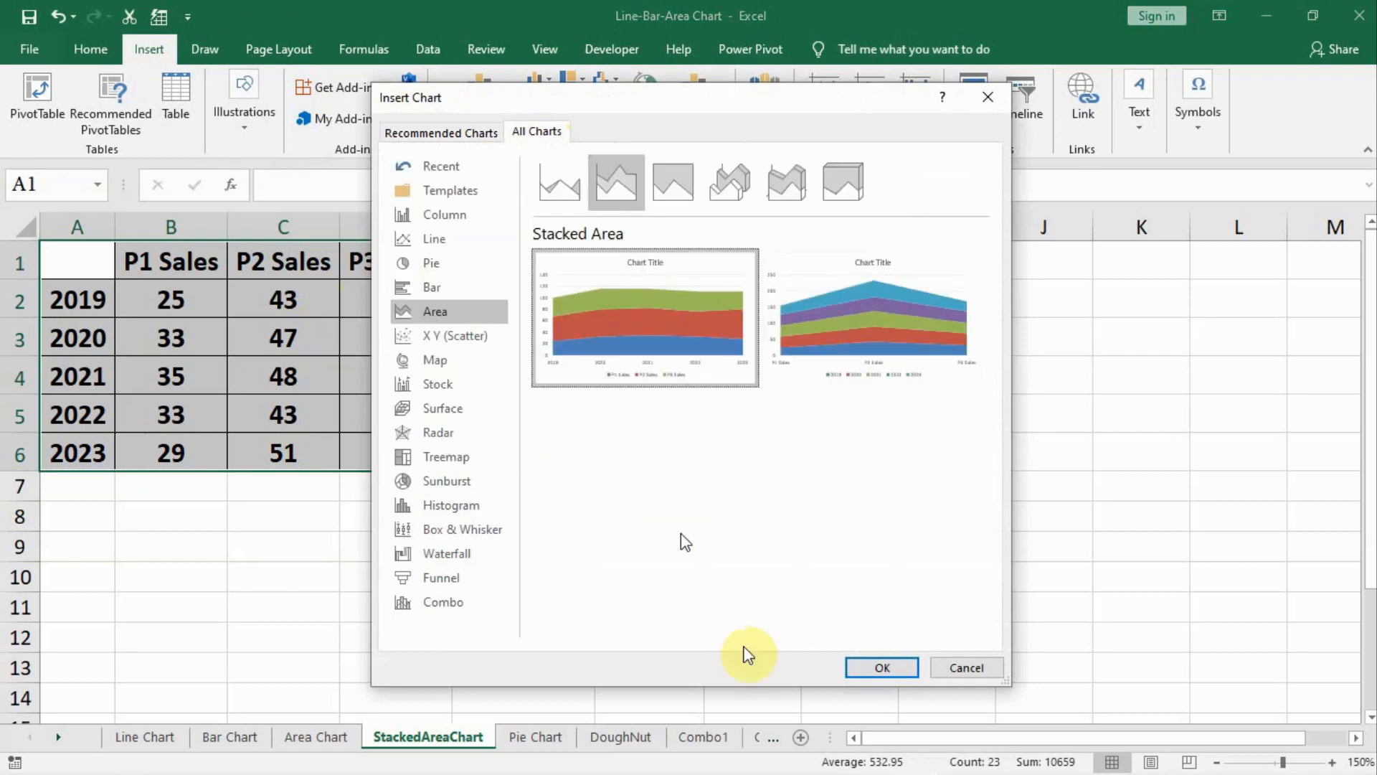
click(868, 666)
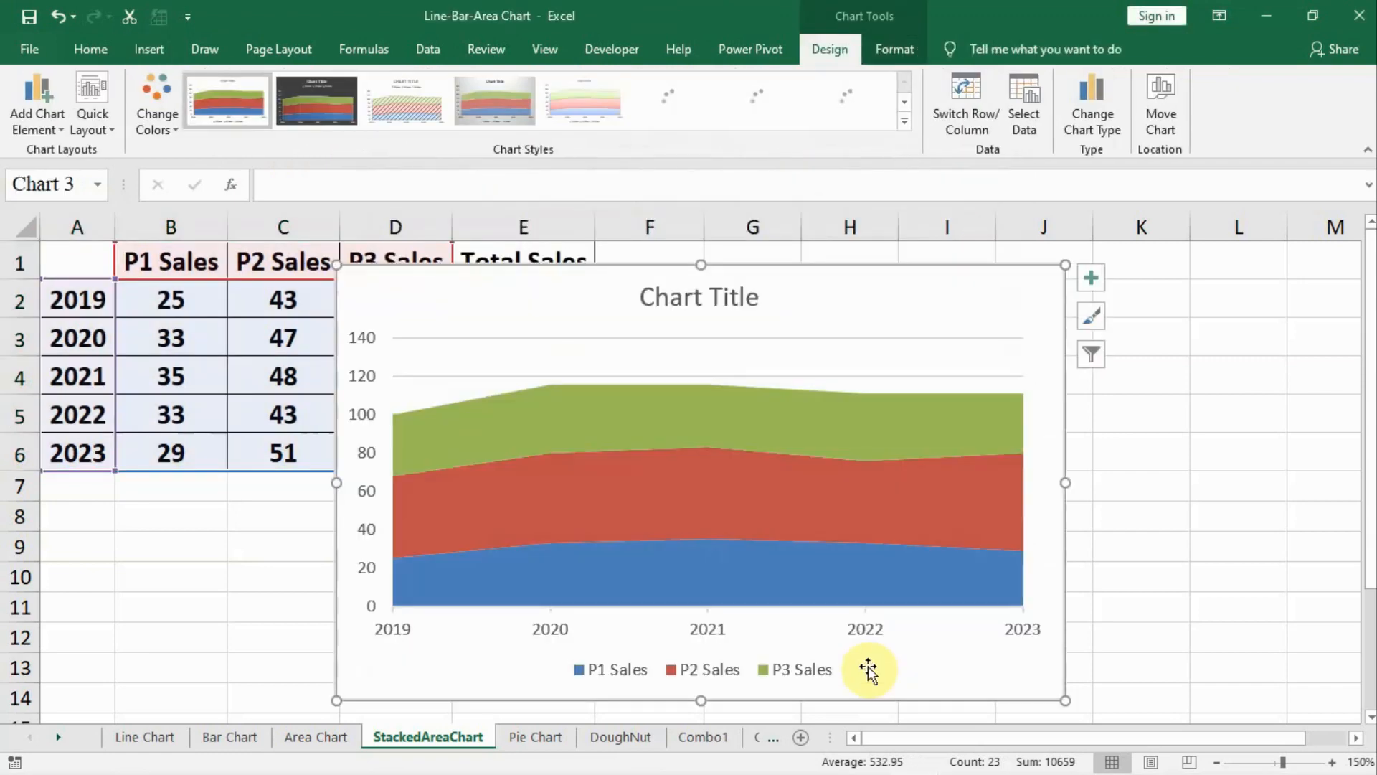
Step: Move the stacked area chart beside the sales table so that it clears the Total Sales column
drag(832, 294, 1132, 252)
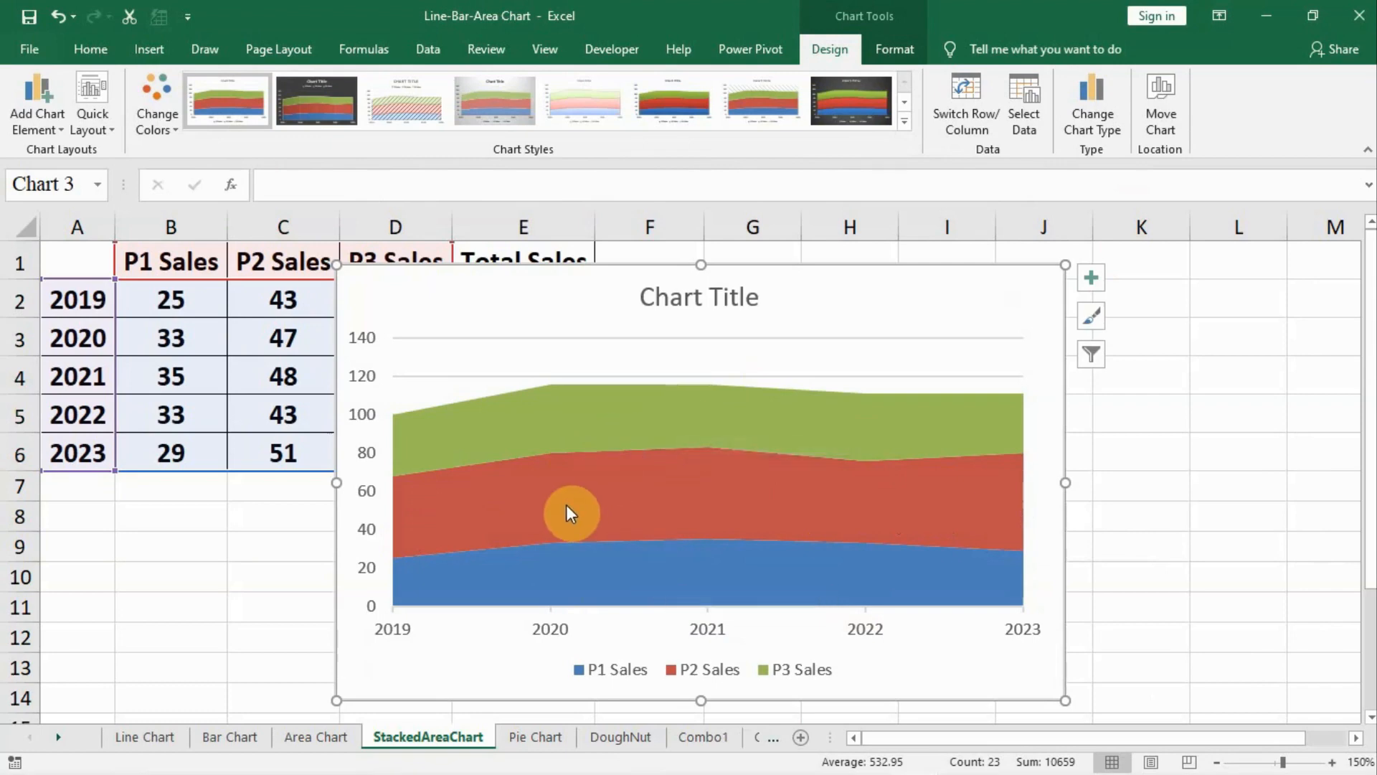
drag(778, 282, 949, 282)
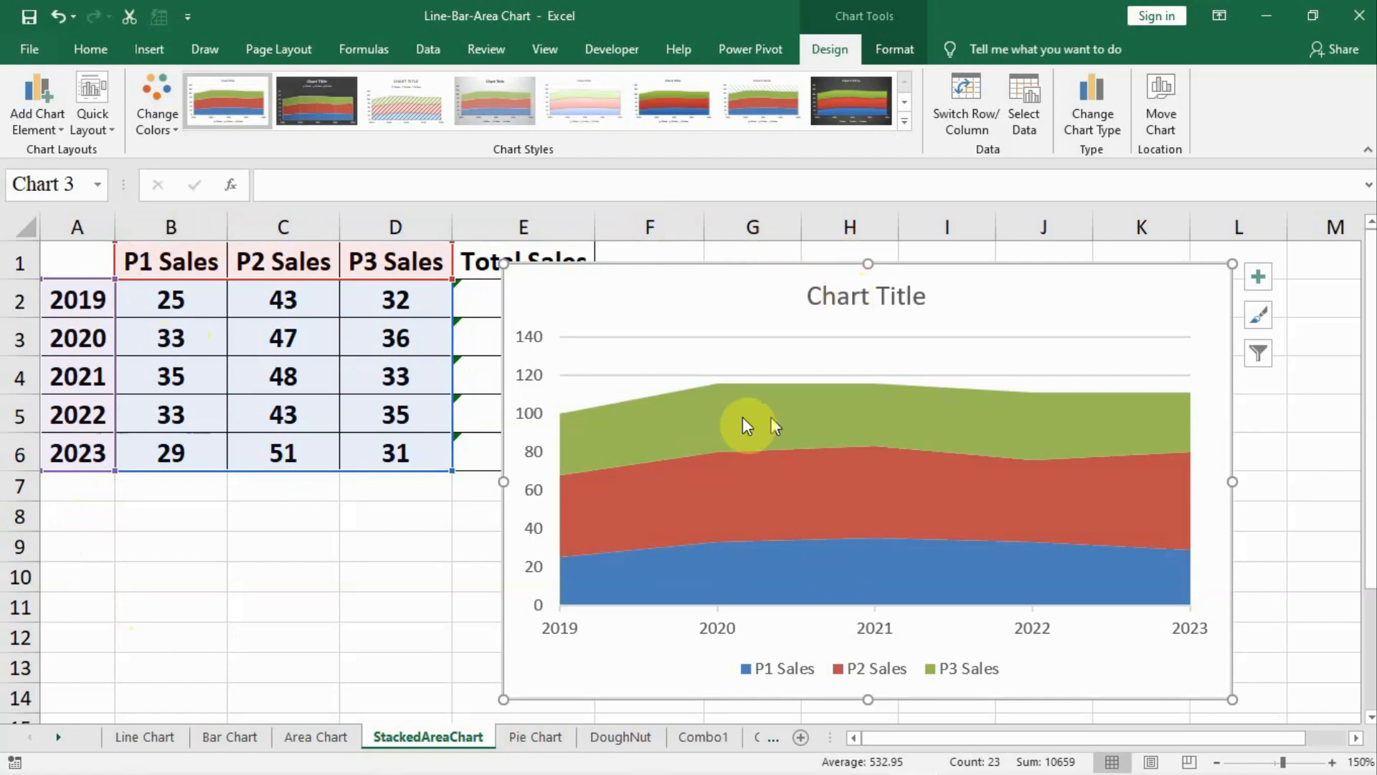
click(754, 290)
drag(831, 269, 876, 252)
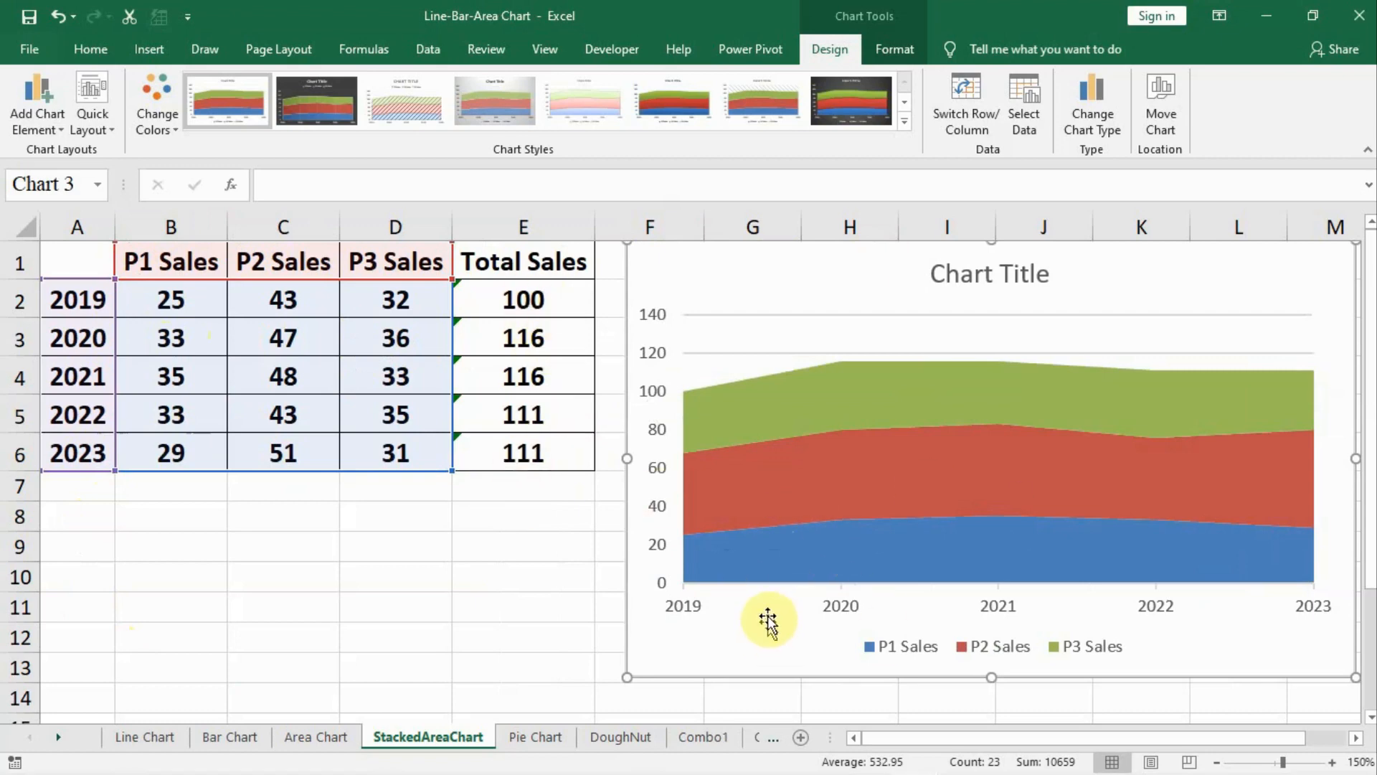
Step: Extend the stacked area chart's source data range to include the Total Sales column
click(802, 535)
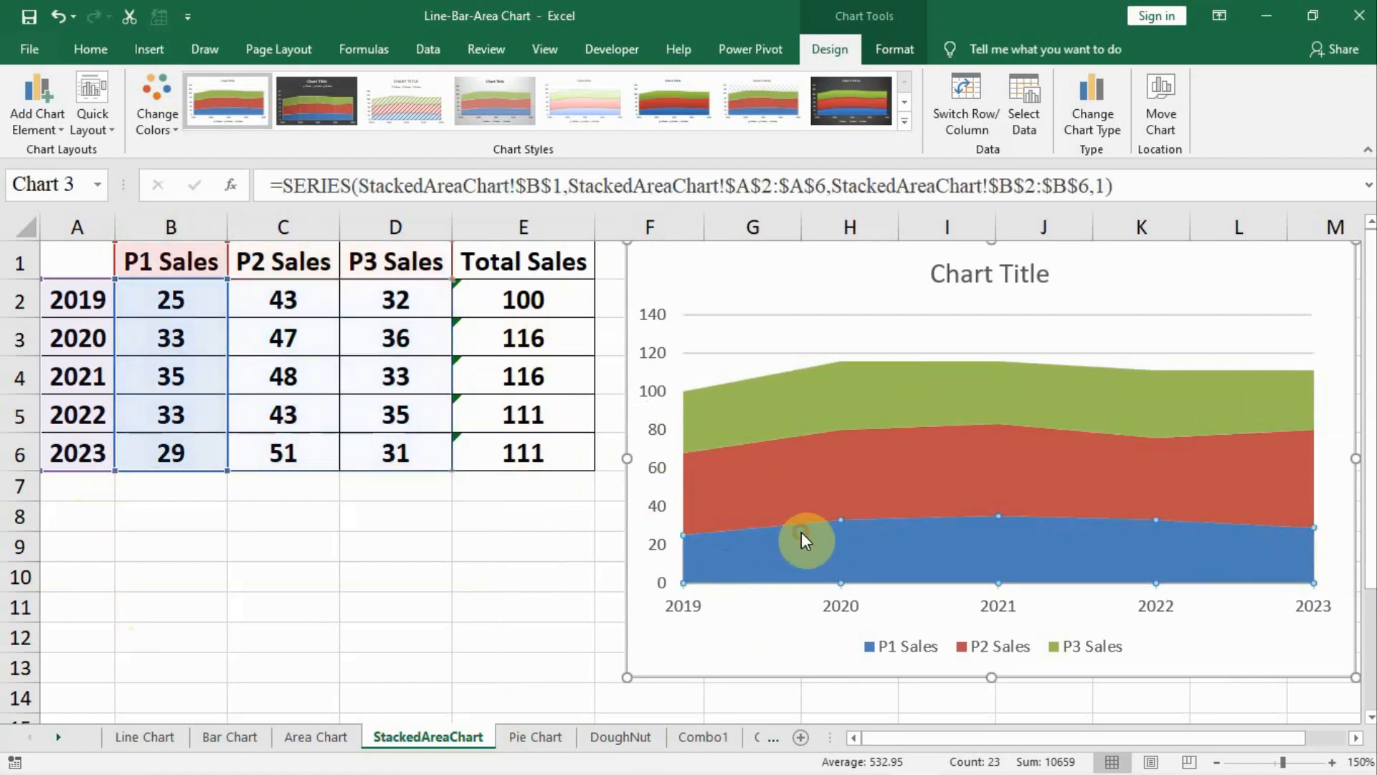
click(838, 343)
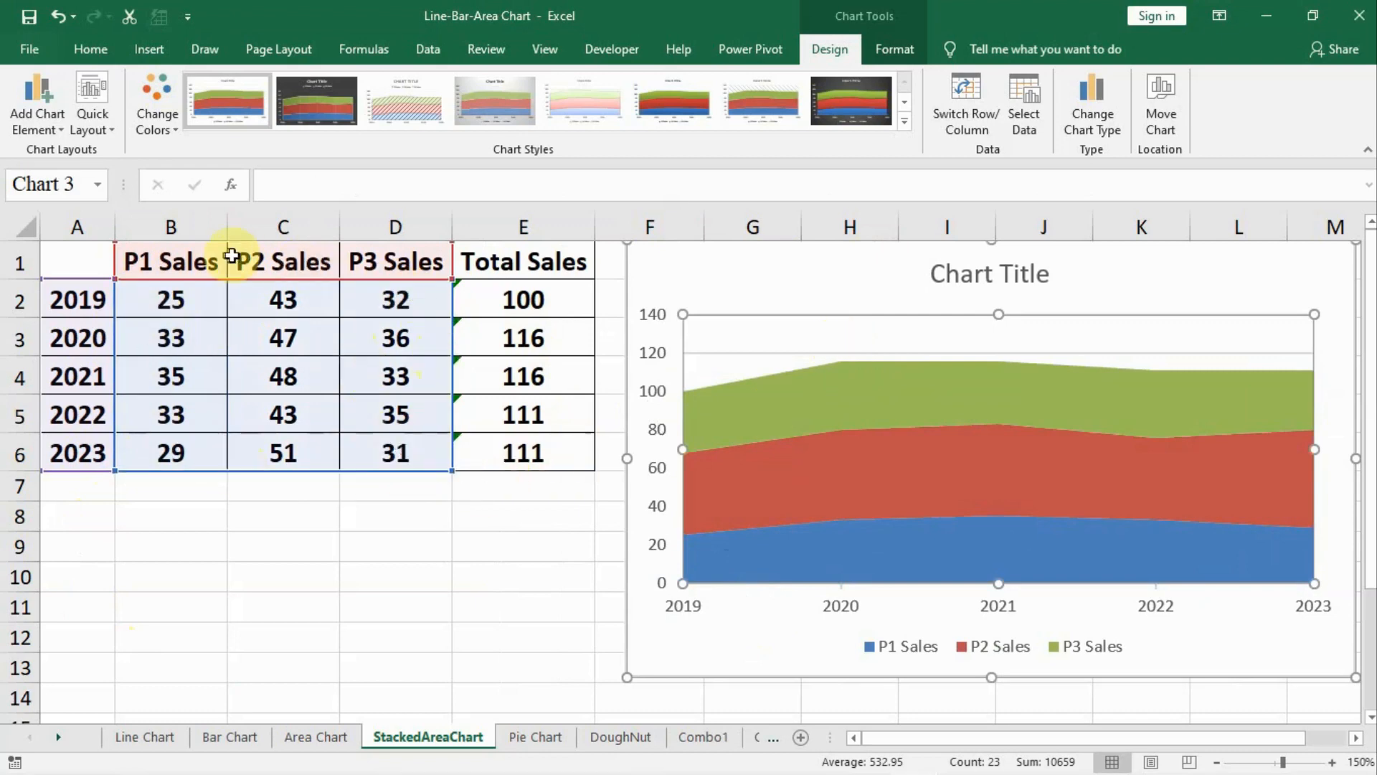
drag(453, 470, 573, 473)
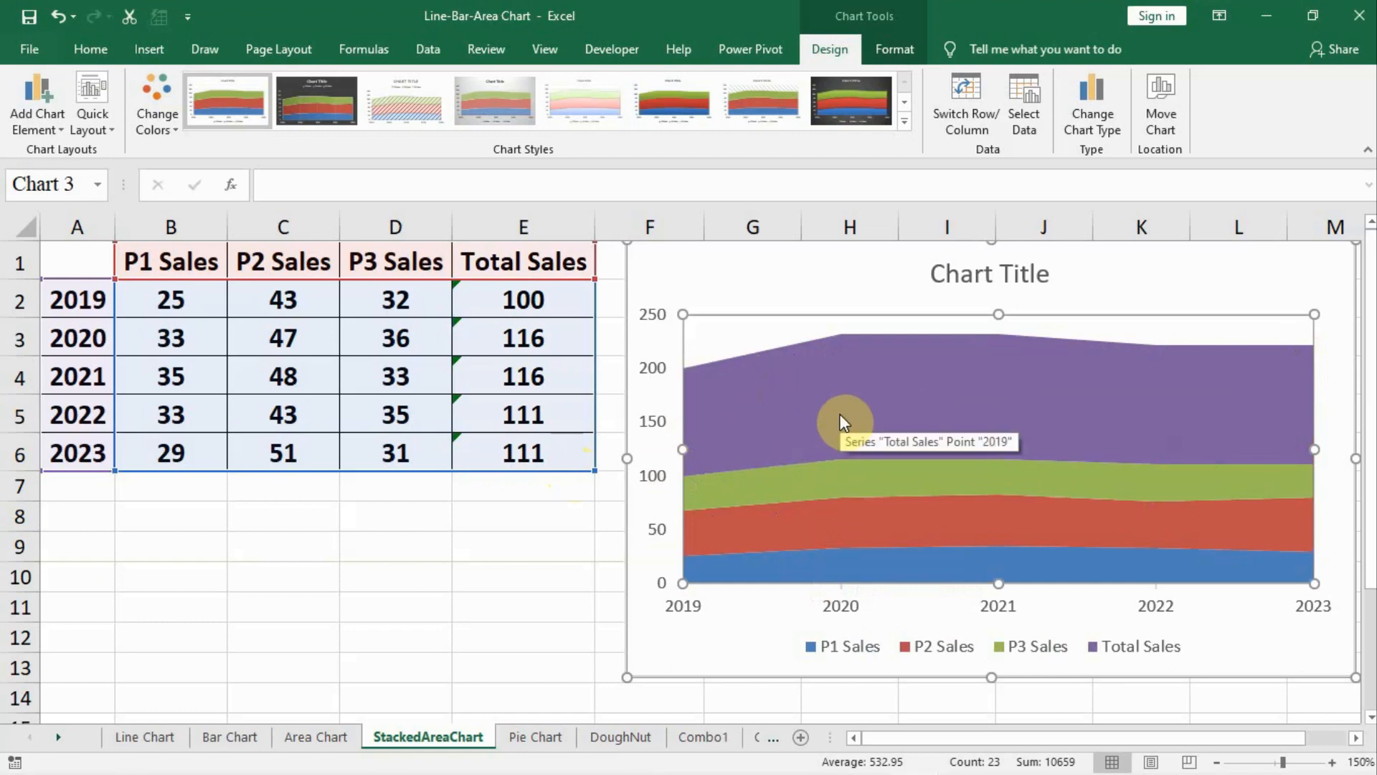
Step: Add data labels to the Total Sales and P3 Sales series of the stacked area chart
click(919, 402)
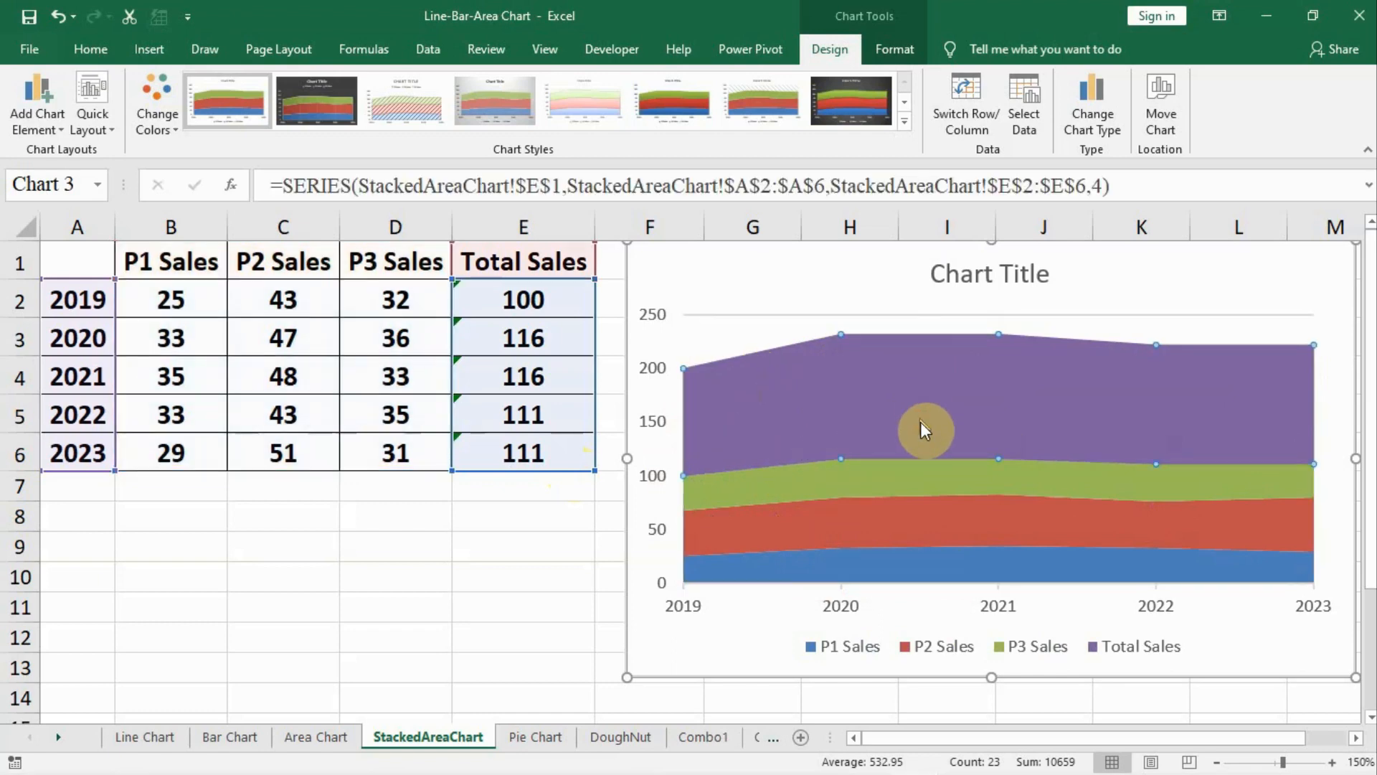
right_click(921, 424)
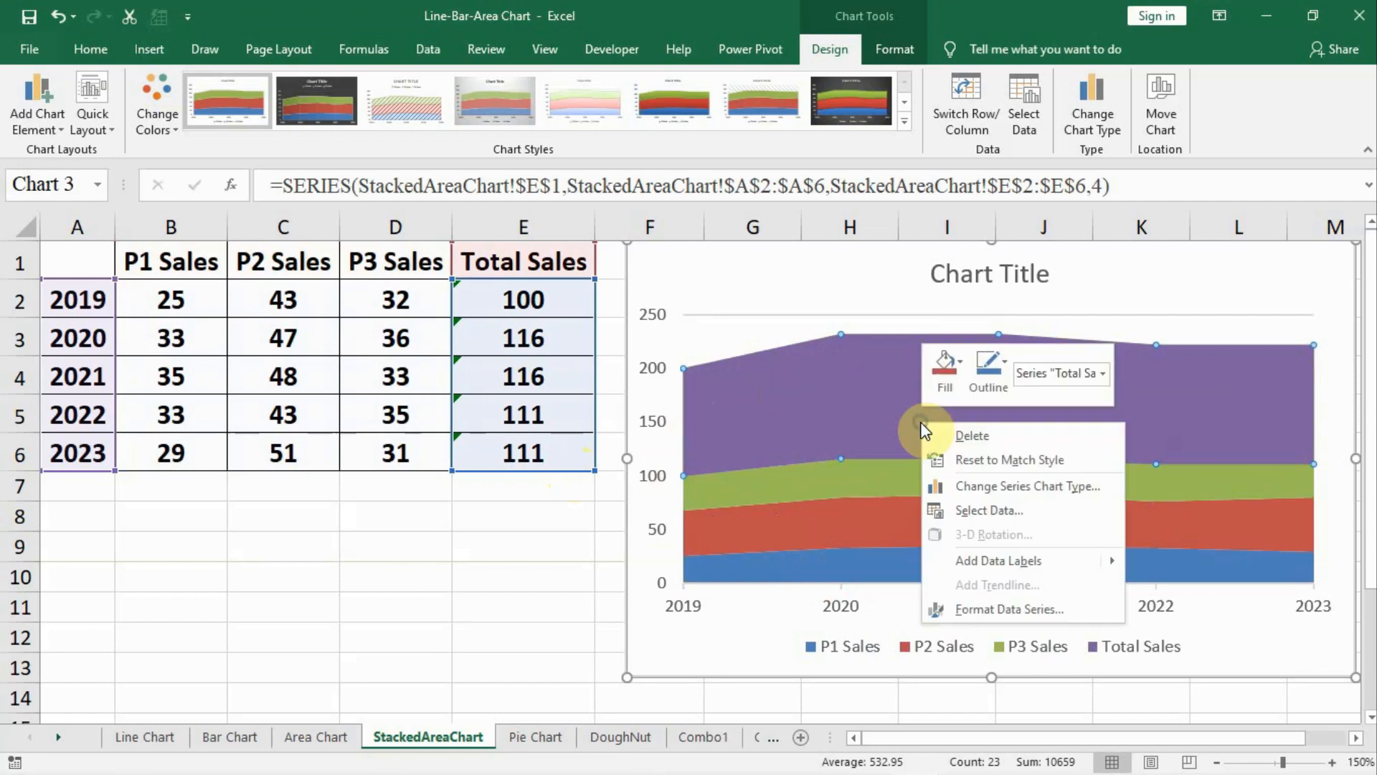
click(964, 567)
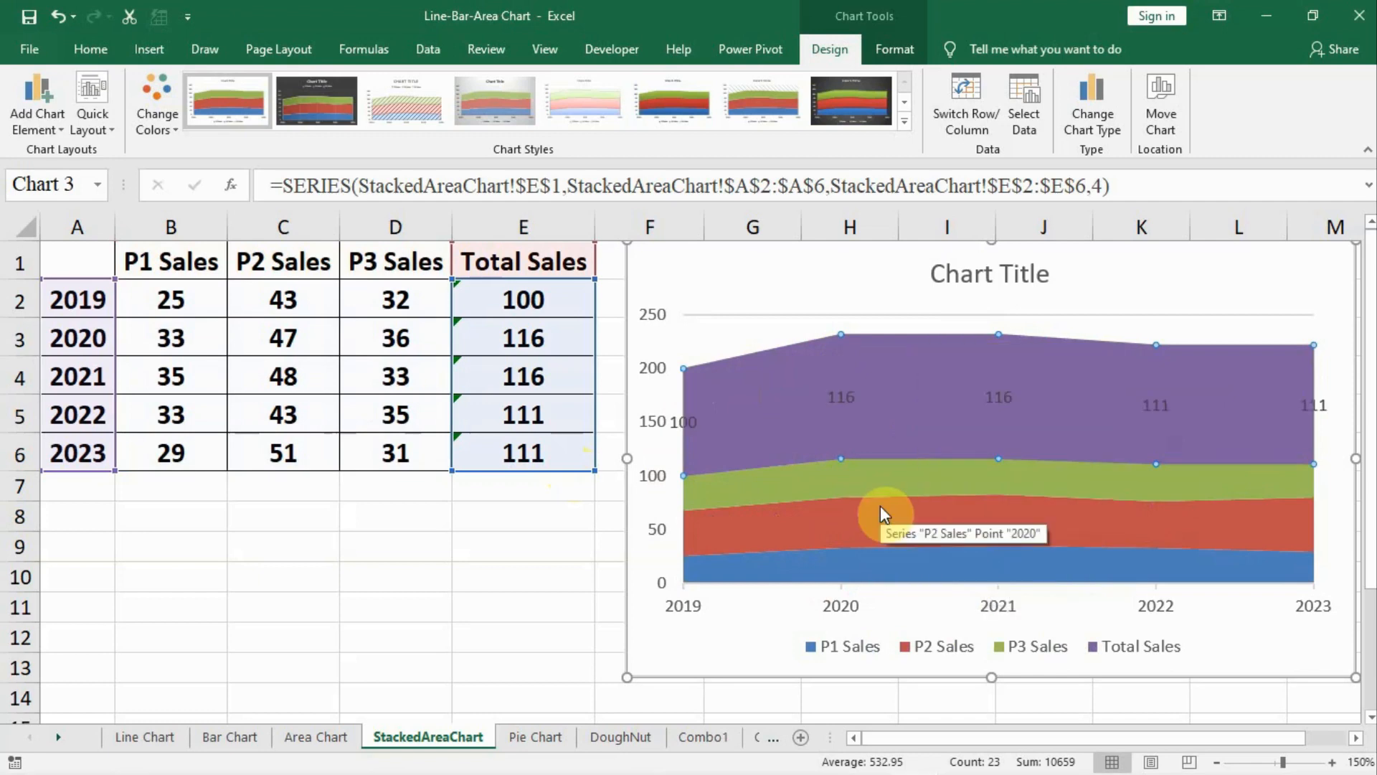
right_click(892, 484)
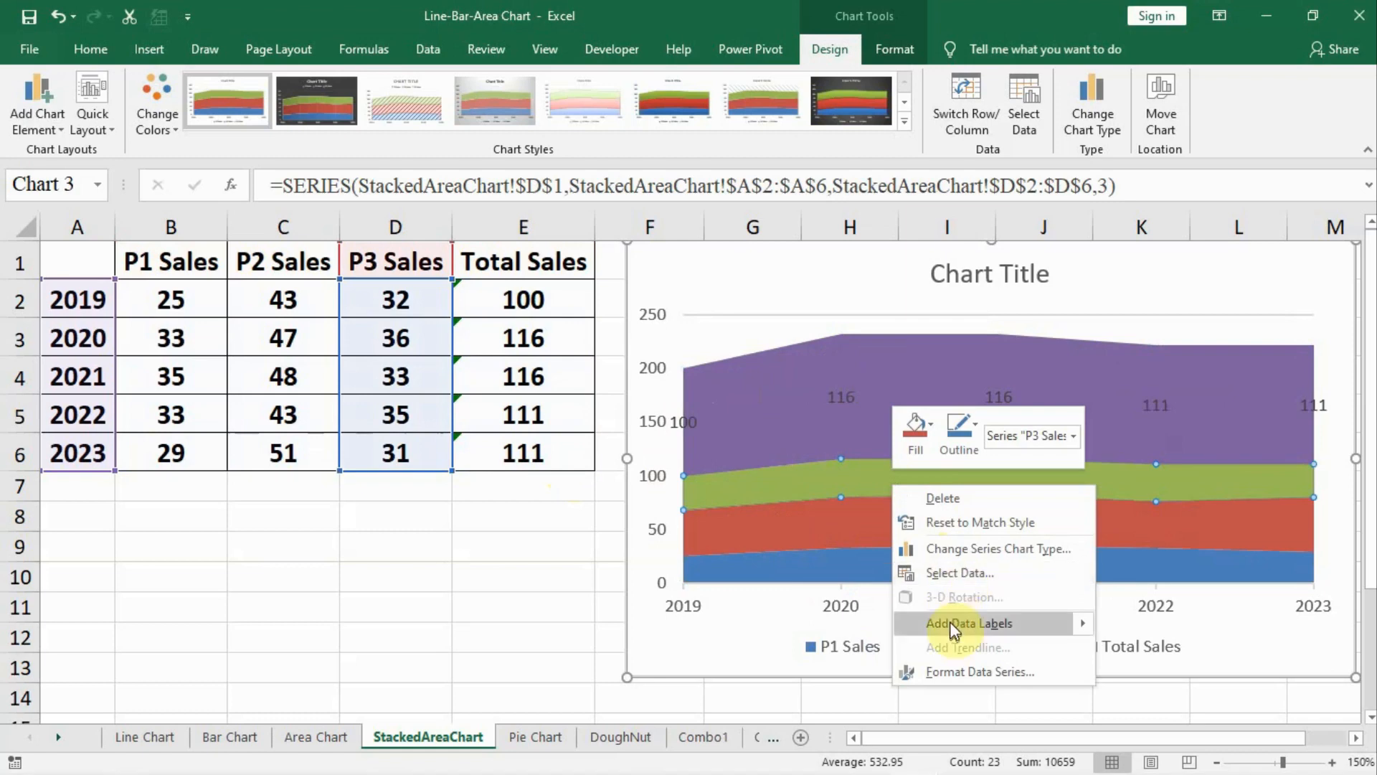
click(1083, 622)
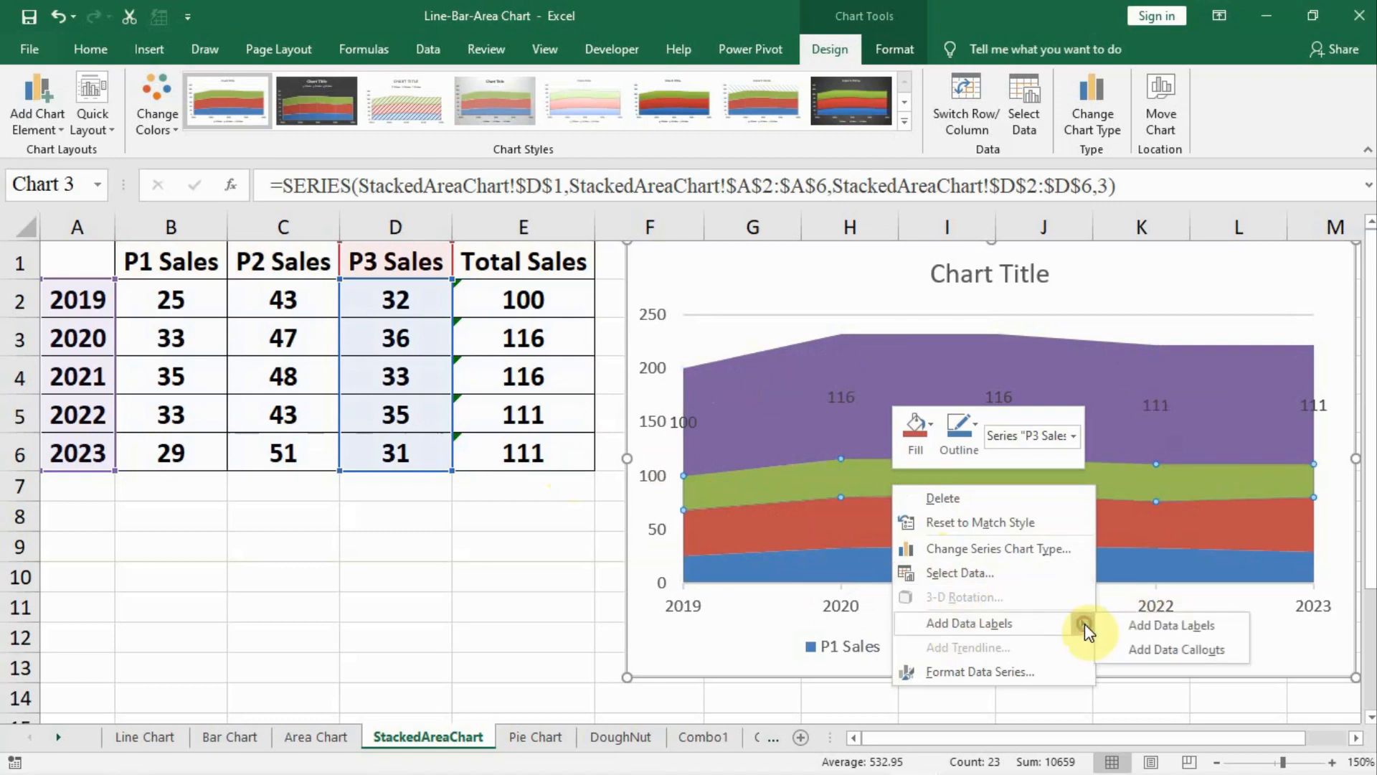
click(1014, 622)
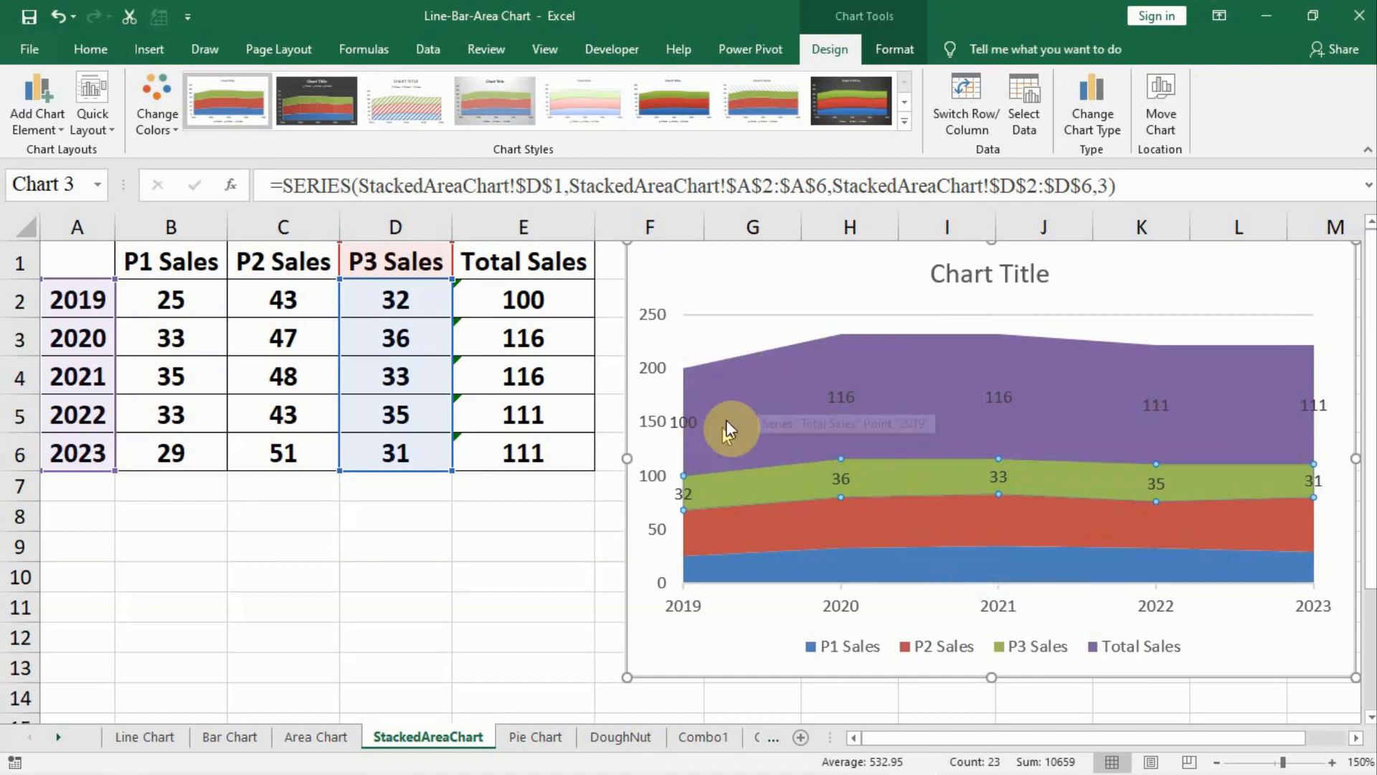
click(775, 476)
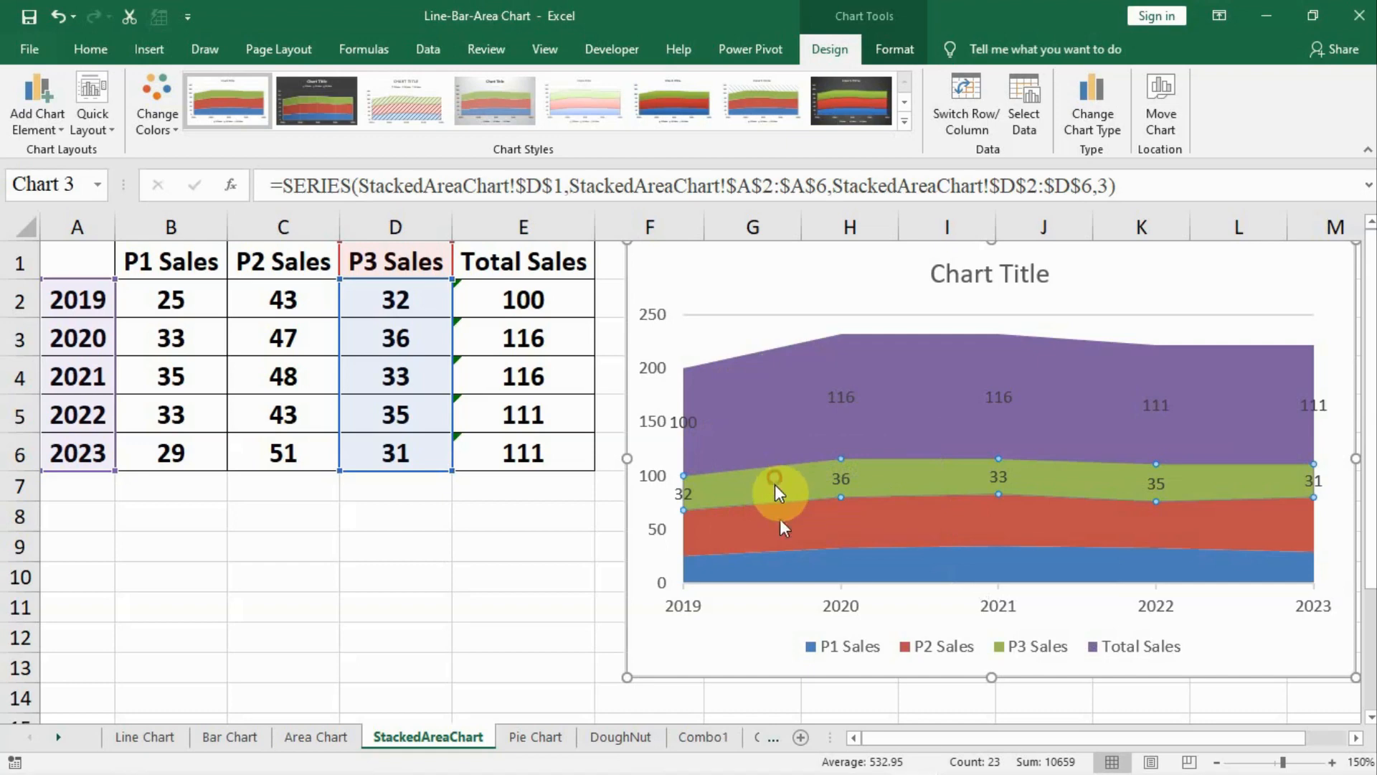
click(797, 527)
click(798, 563)
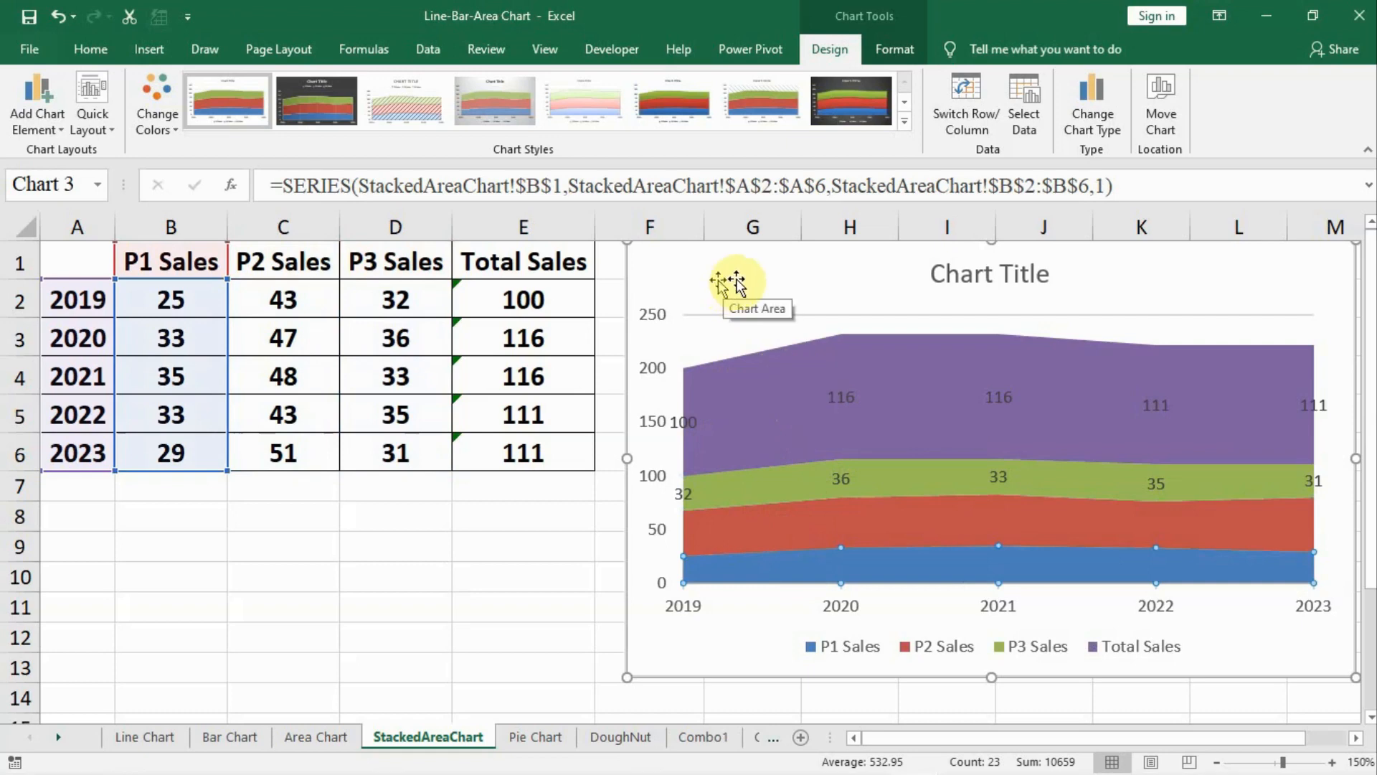
Step: Insert a 3-D Area chart from the full table A1:E6 and move it over the stacked area chart
click(74, 267)
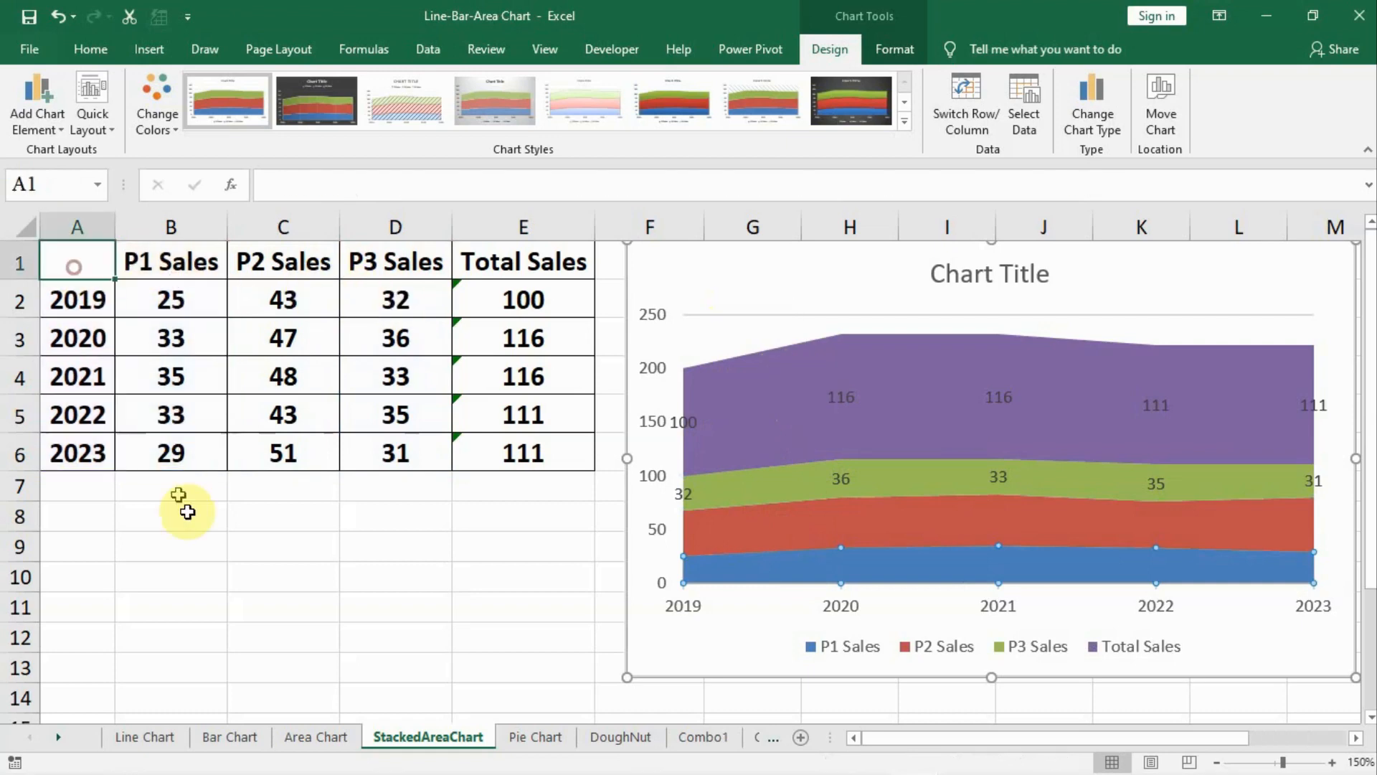
click(186, 545)
drag(81, 263, 520, 449)
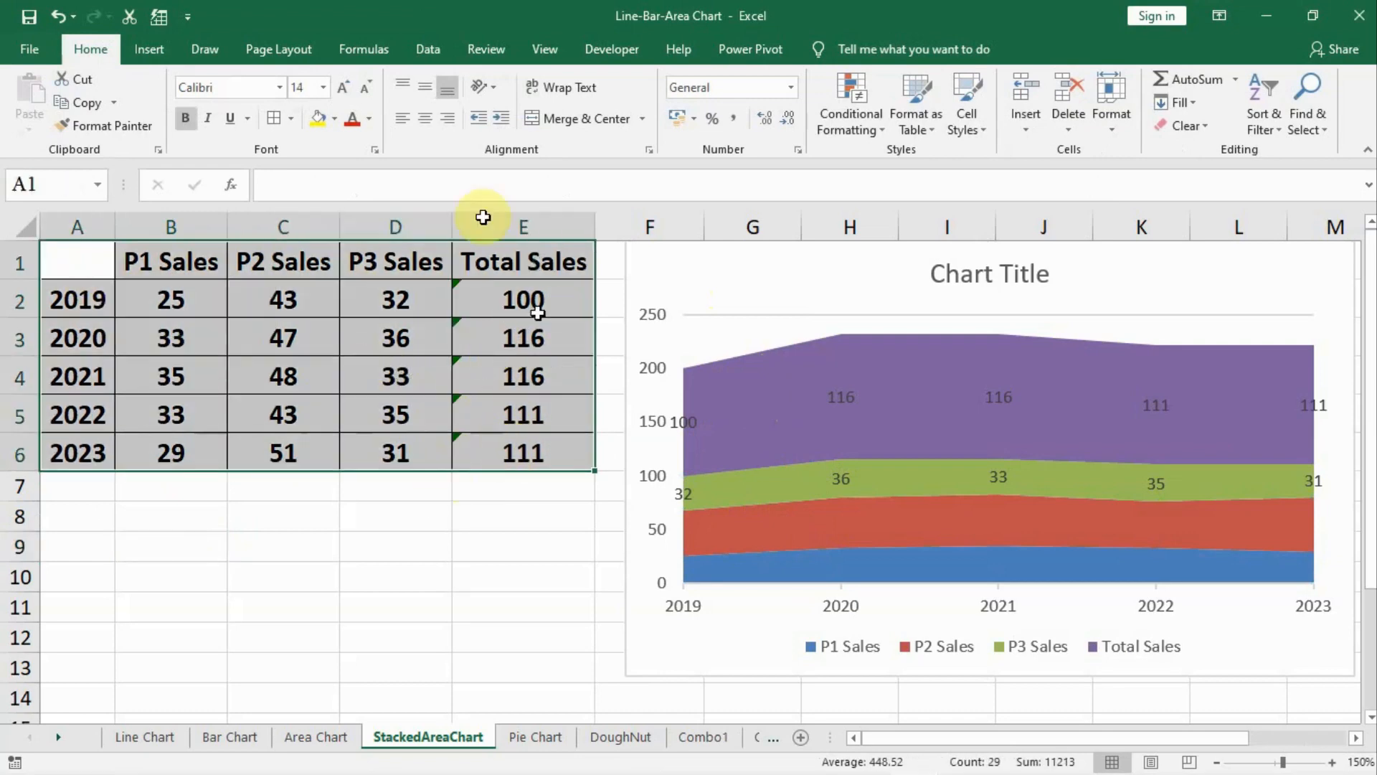
click(147, 49)
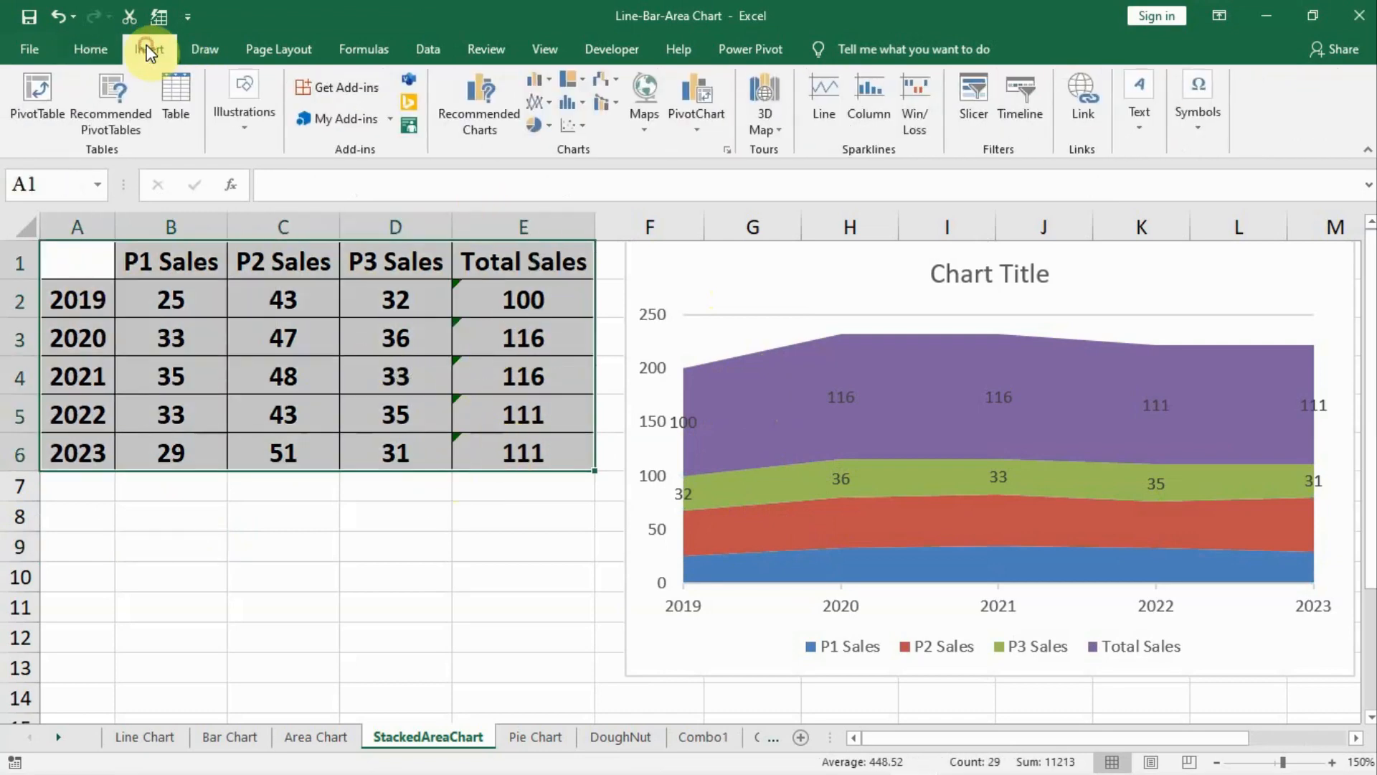
click(482, 98)
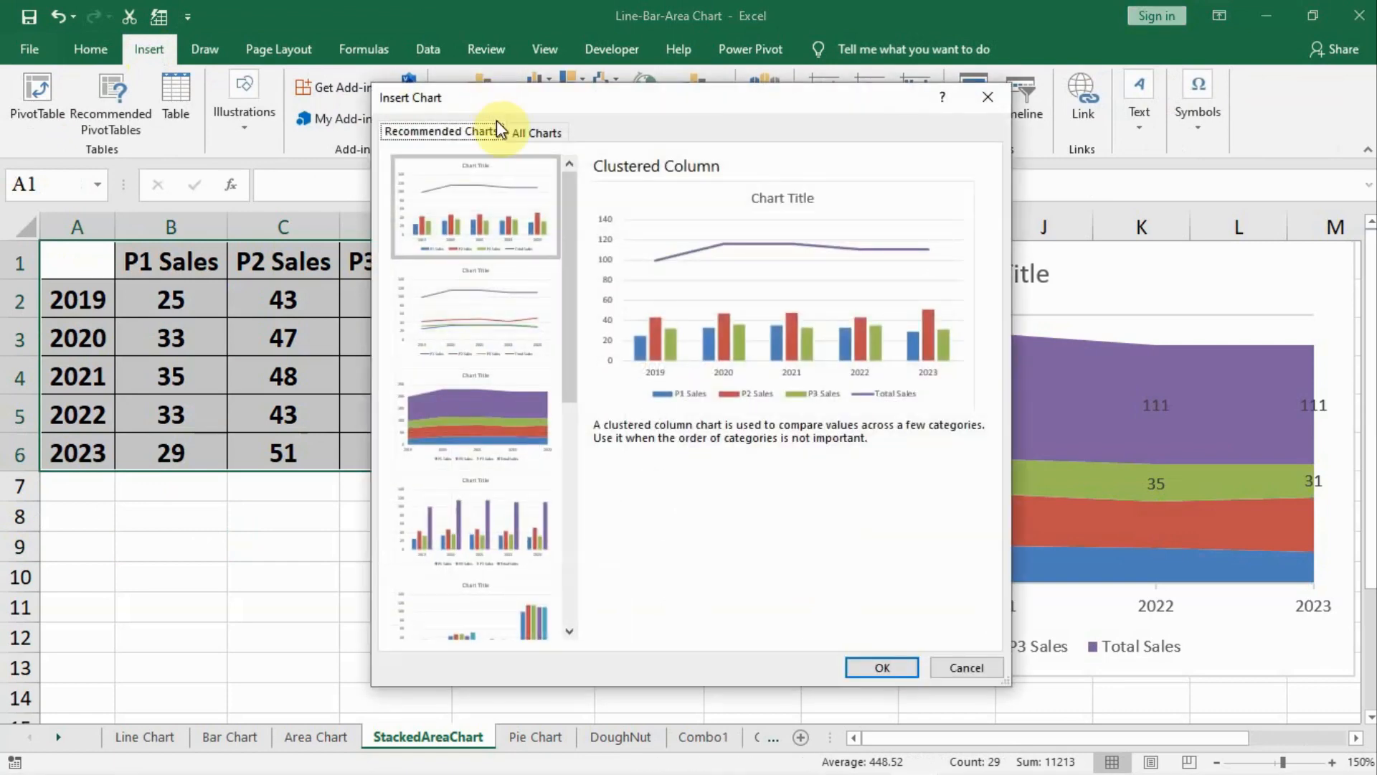
click(521, 132)
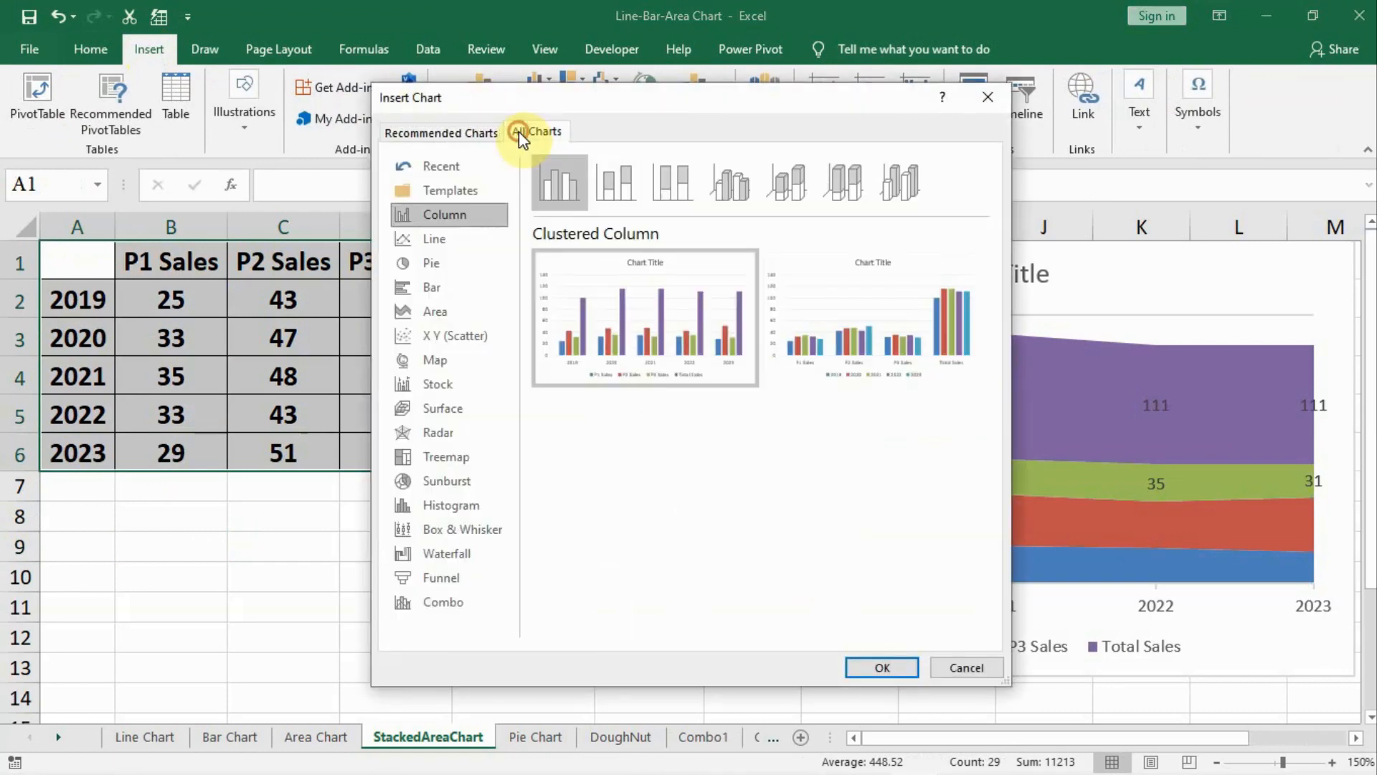
click(441, 310)
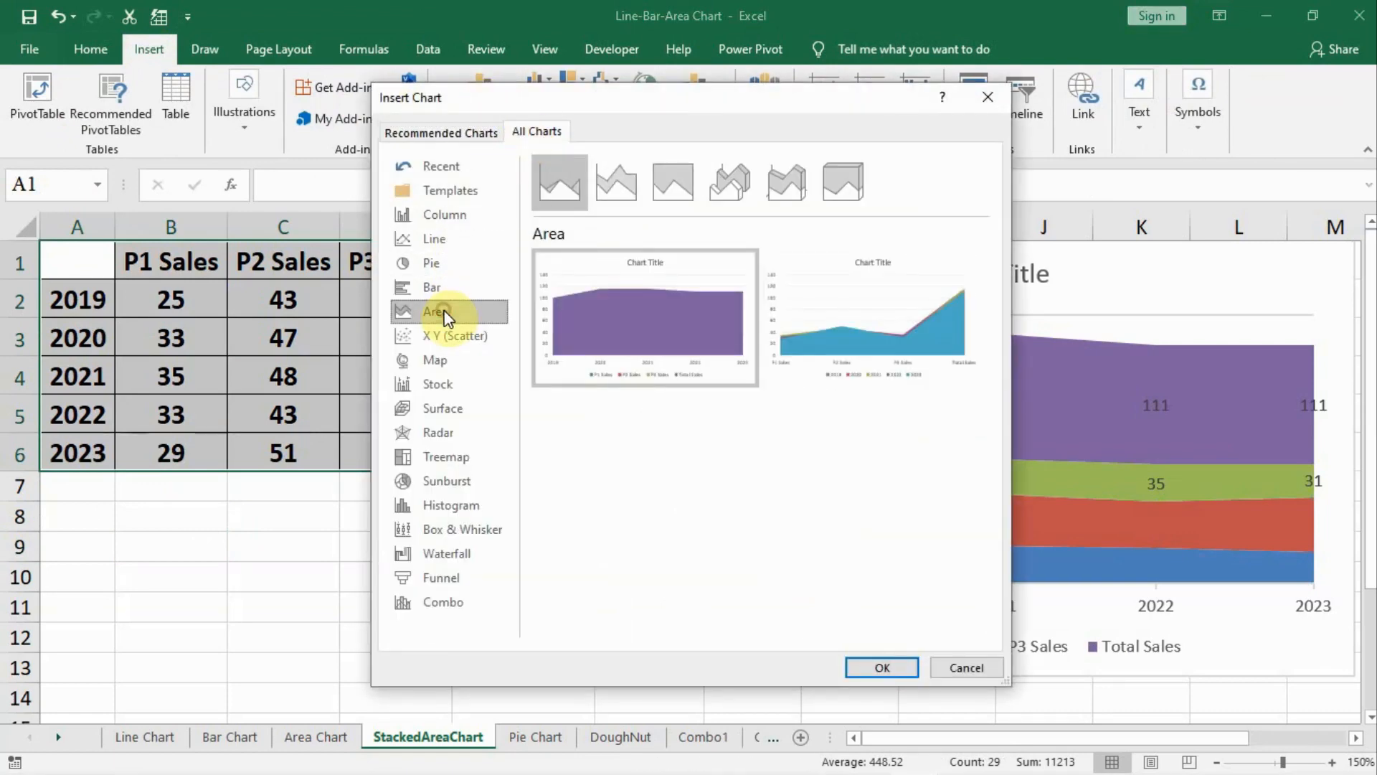
click(733, 186)
mouse_move(731, 305)
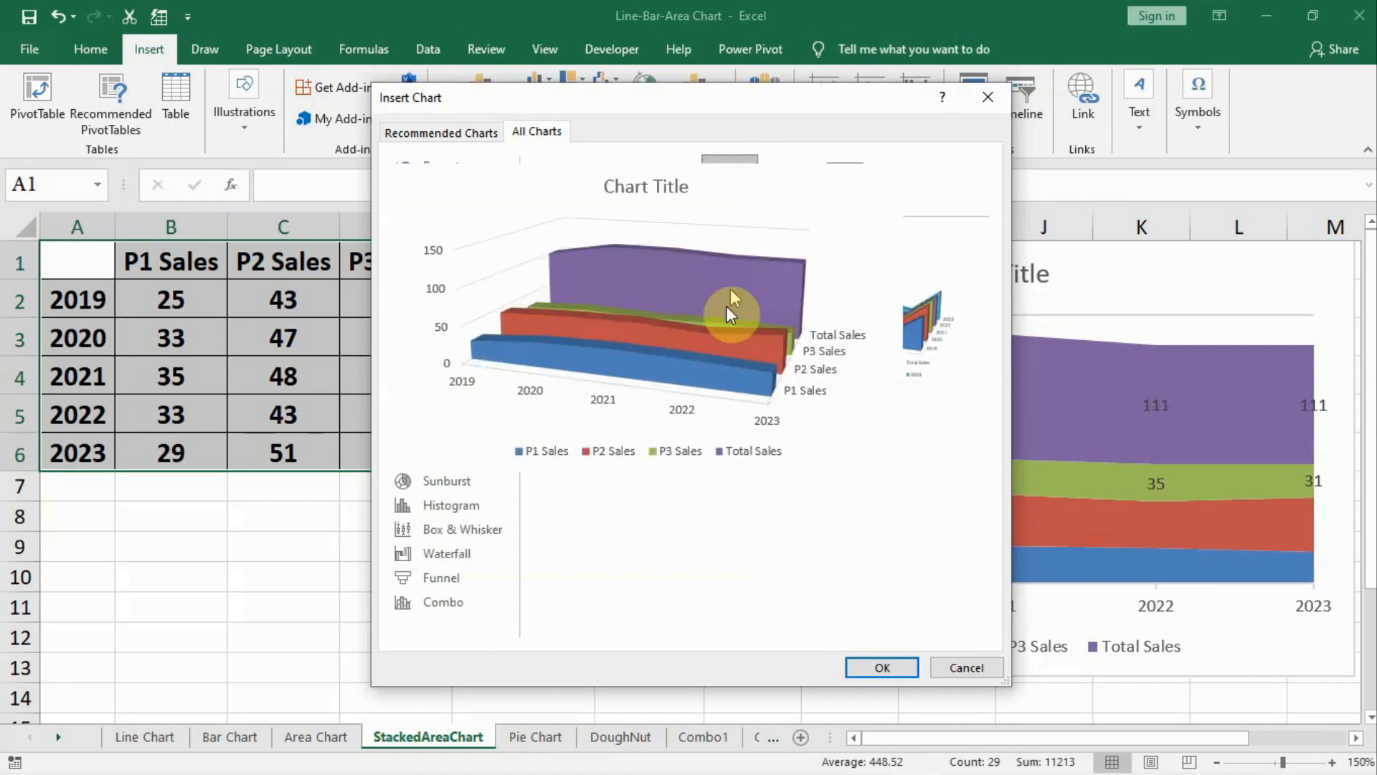
click(894, 670)
mouse_move(832, 290)
mouse_down()
mouse_move(962, 283)
mouse_move(1024, 255)
mouse_up()
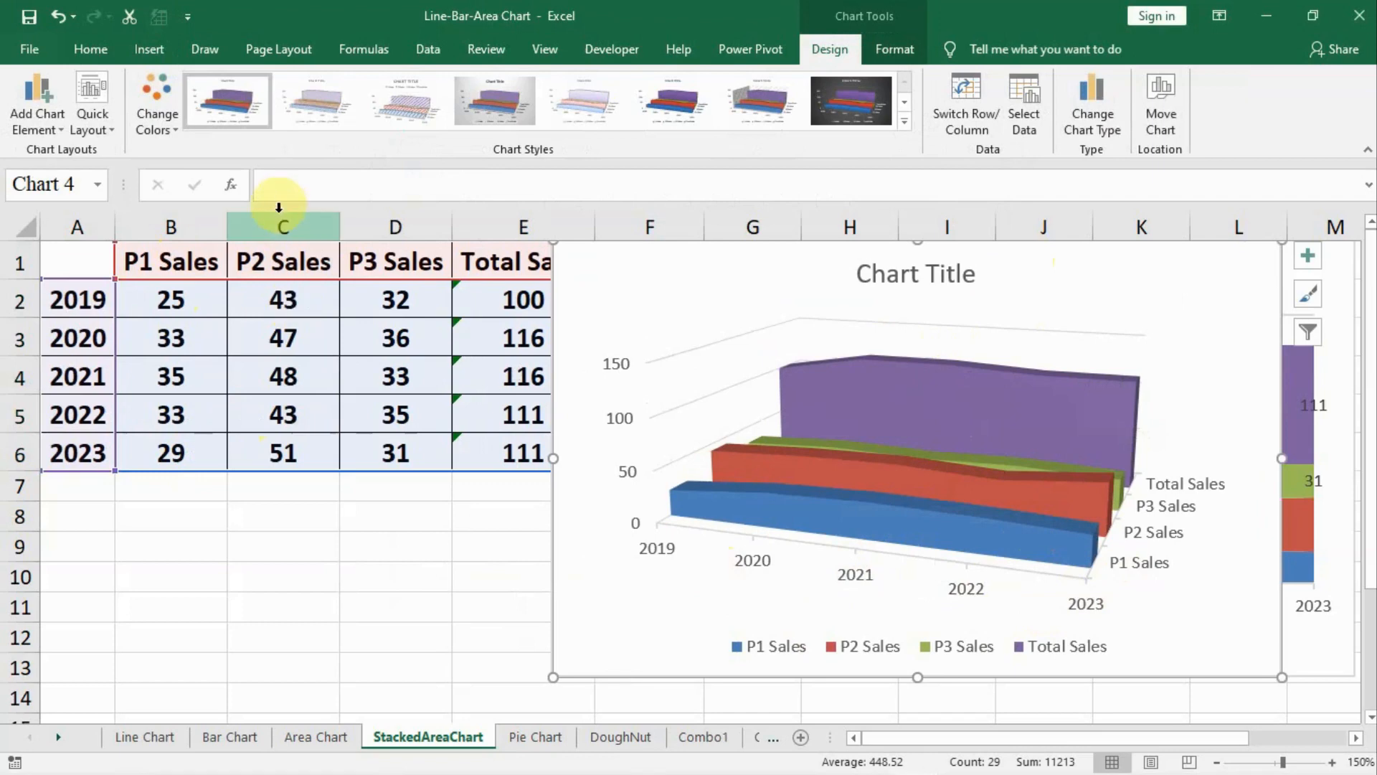
Step: Hide the P2 Sales and P3 Sales columns, C and D
drag(273, 215, 386, 227)
right_click(386, 228)
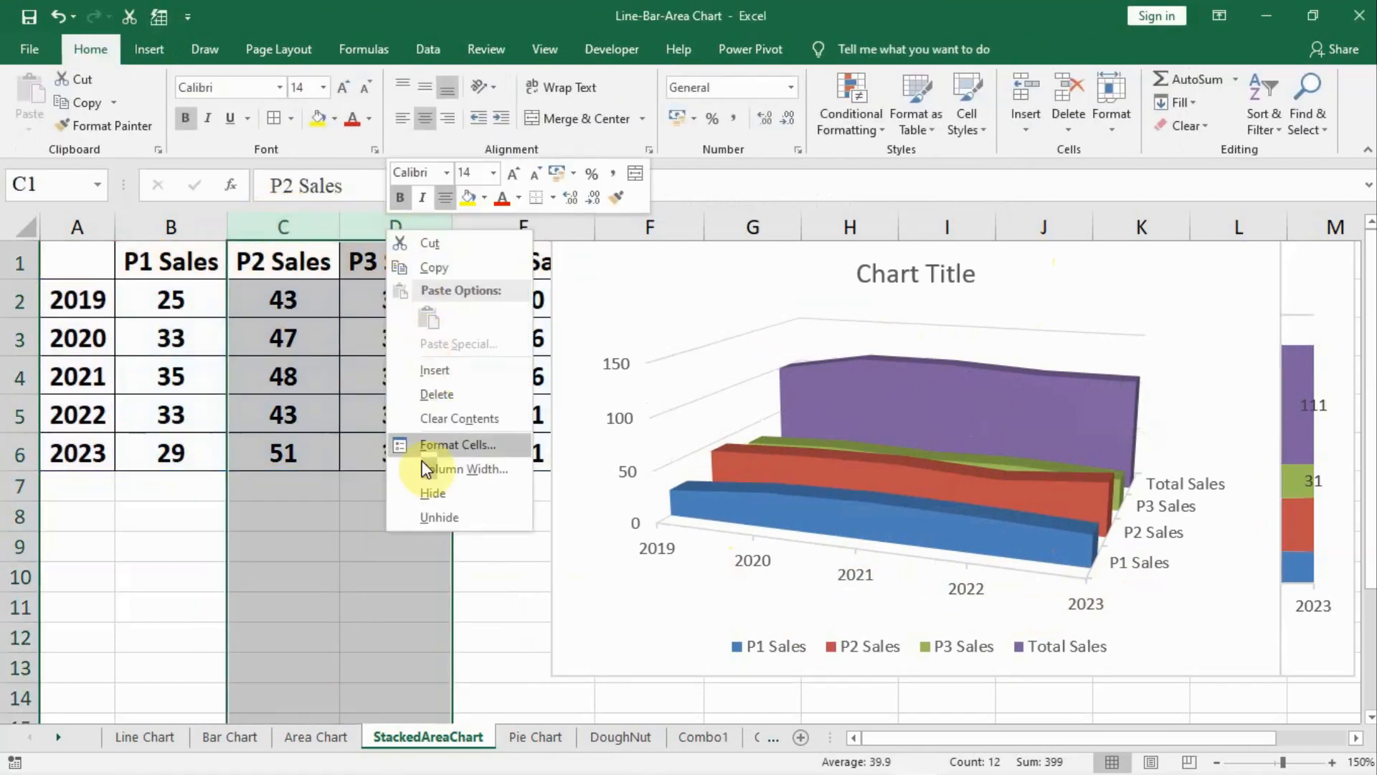
click(422, 489)
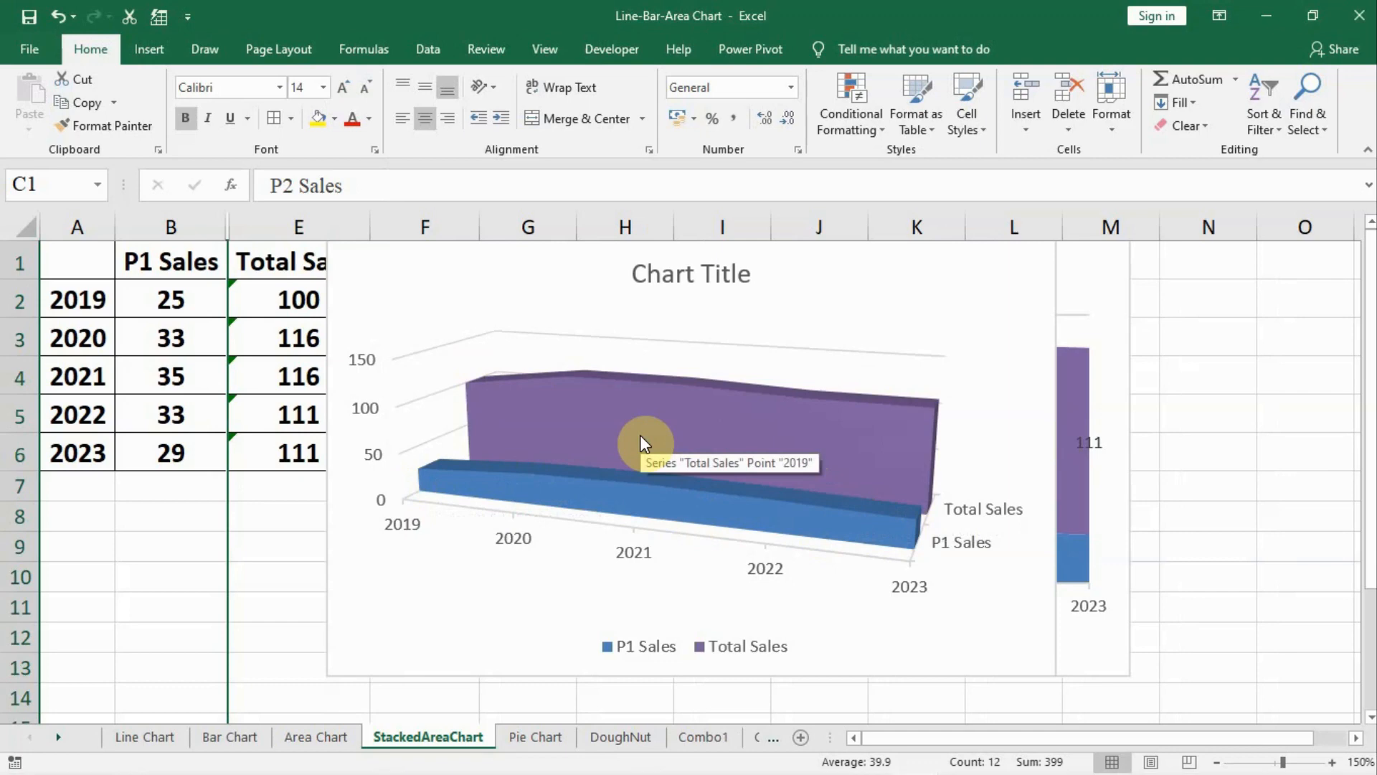
Step: Unhide the P2 Sales and P3 Sales columns between columns B and E
drag(206, 216, 251, 218)
right_click(252, 218)
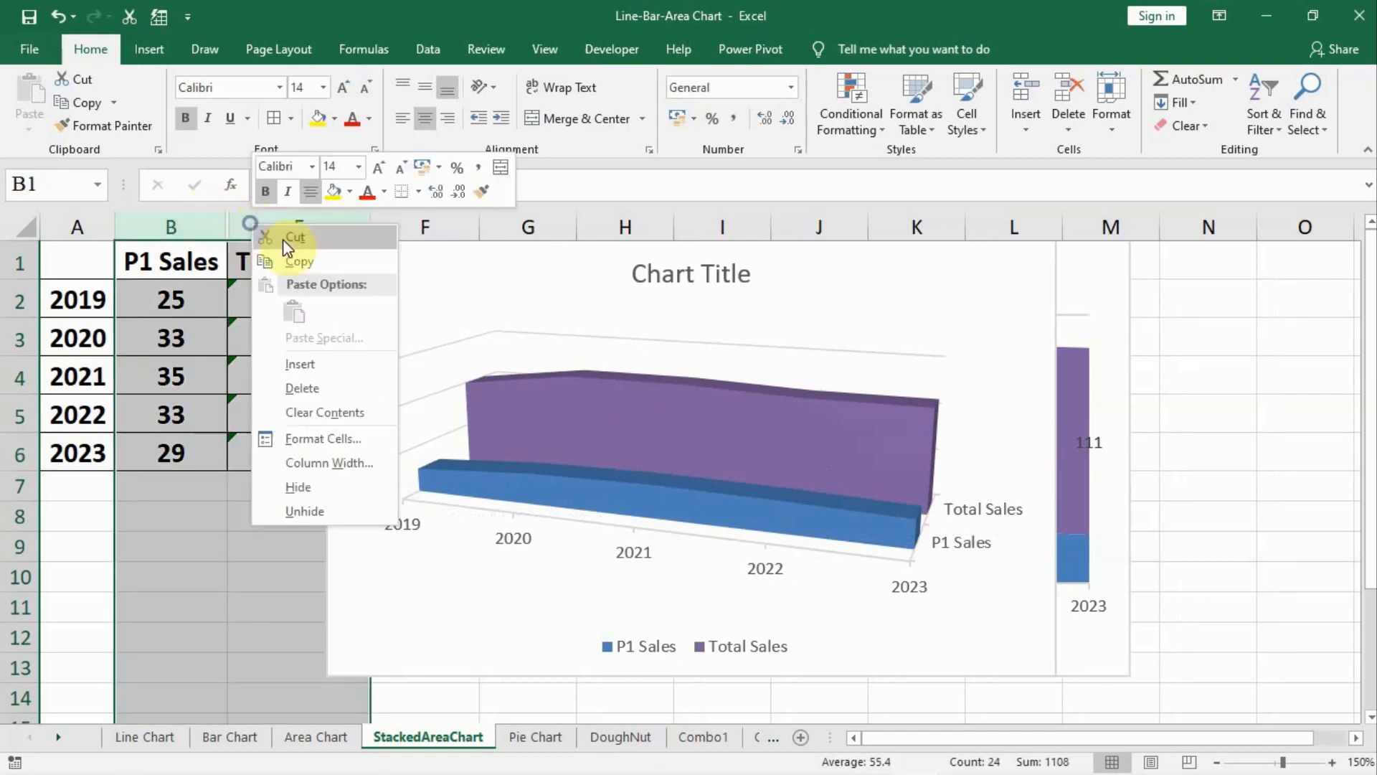
click(299, 506)
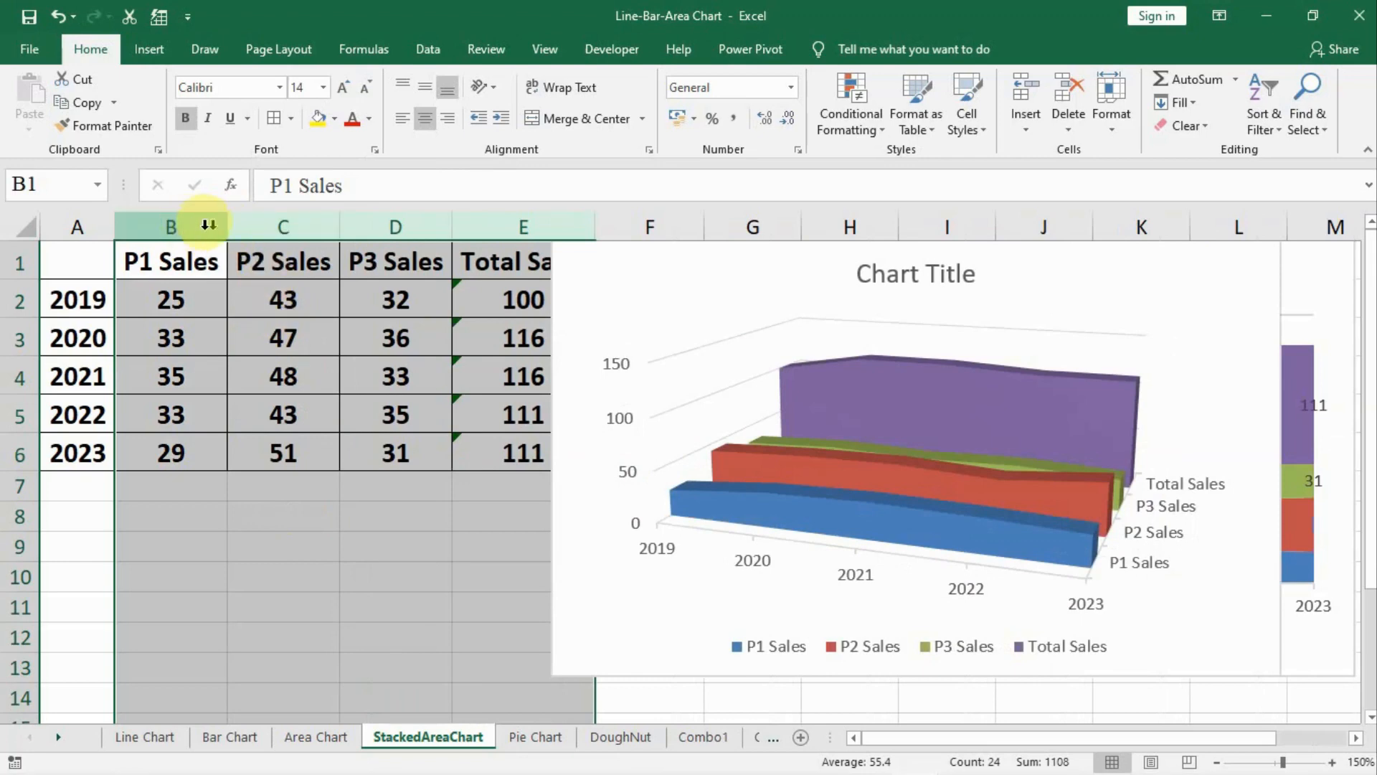
click(197, 225)
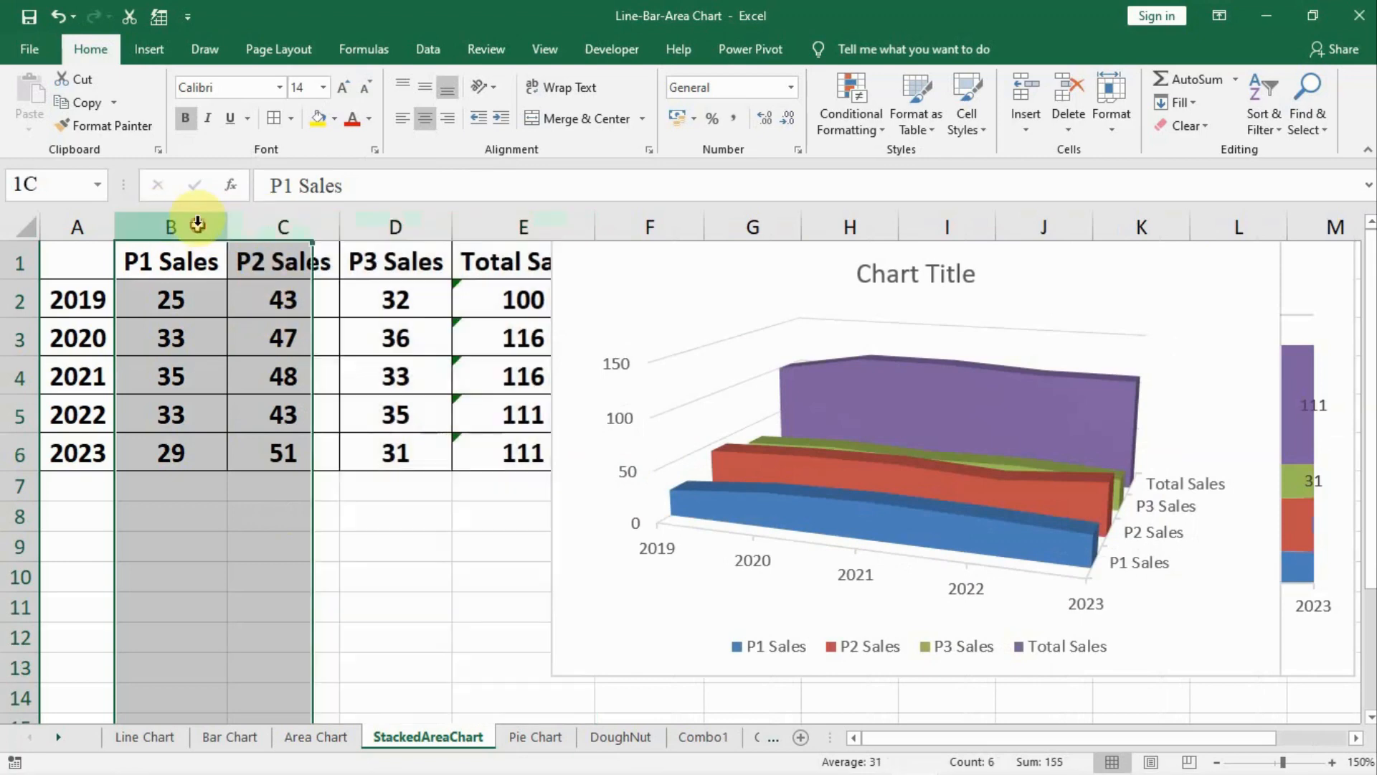
drag(197, 225, 187, 222)
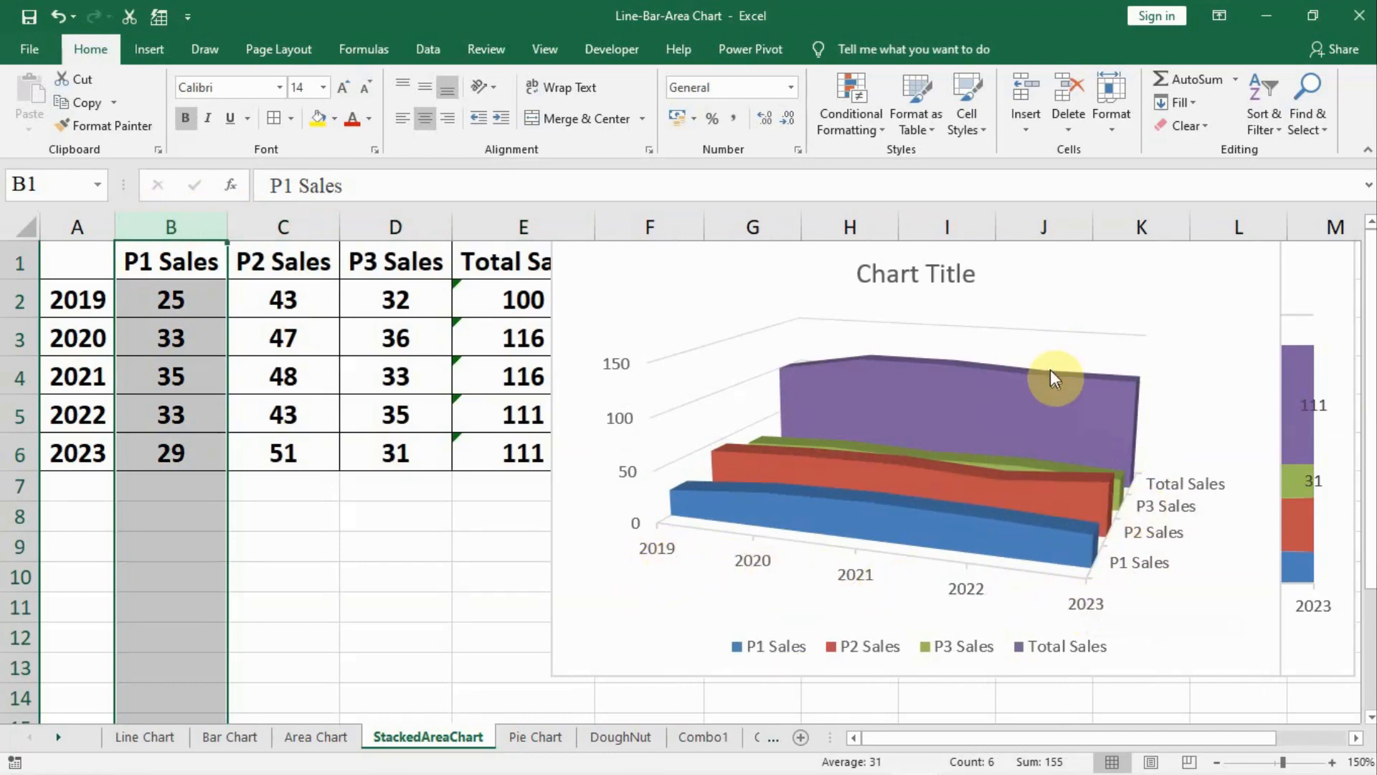
Step: Add data labels to all series of the 3-D Area chart
click(1130, 340)
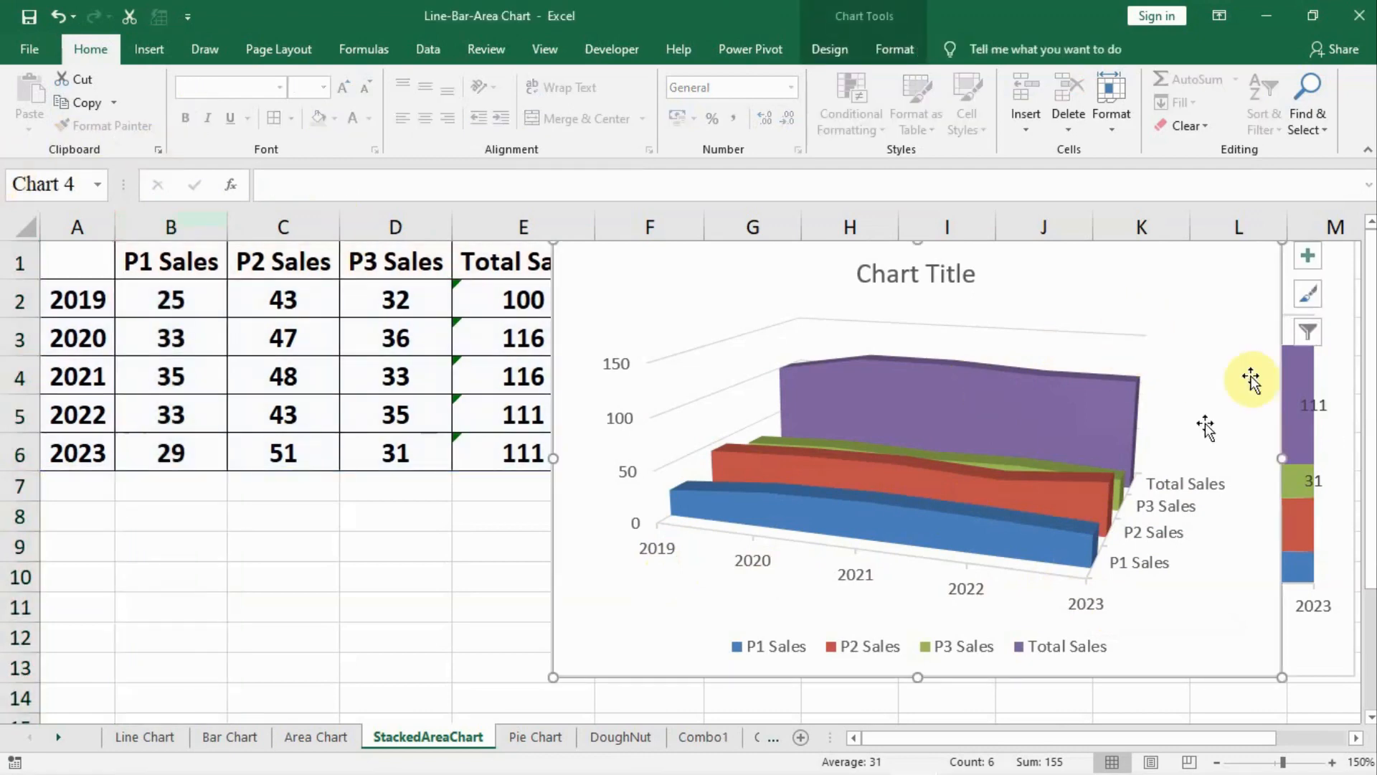
click(1309, 261)
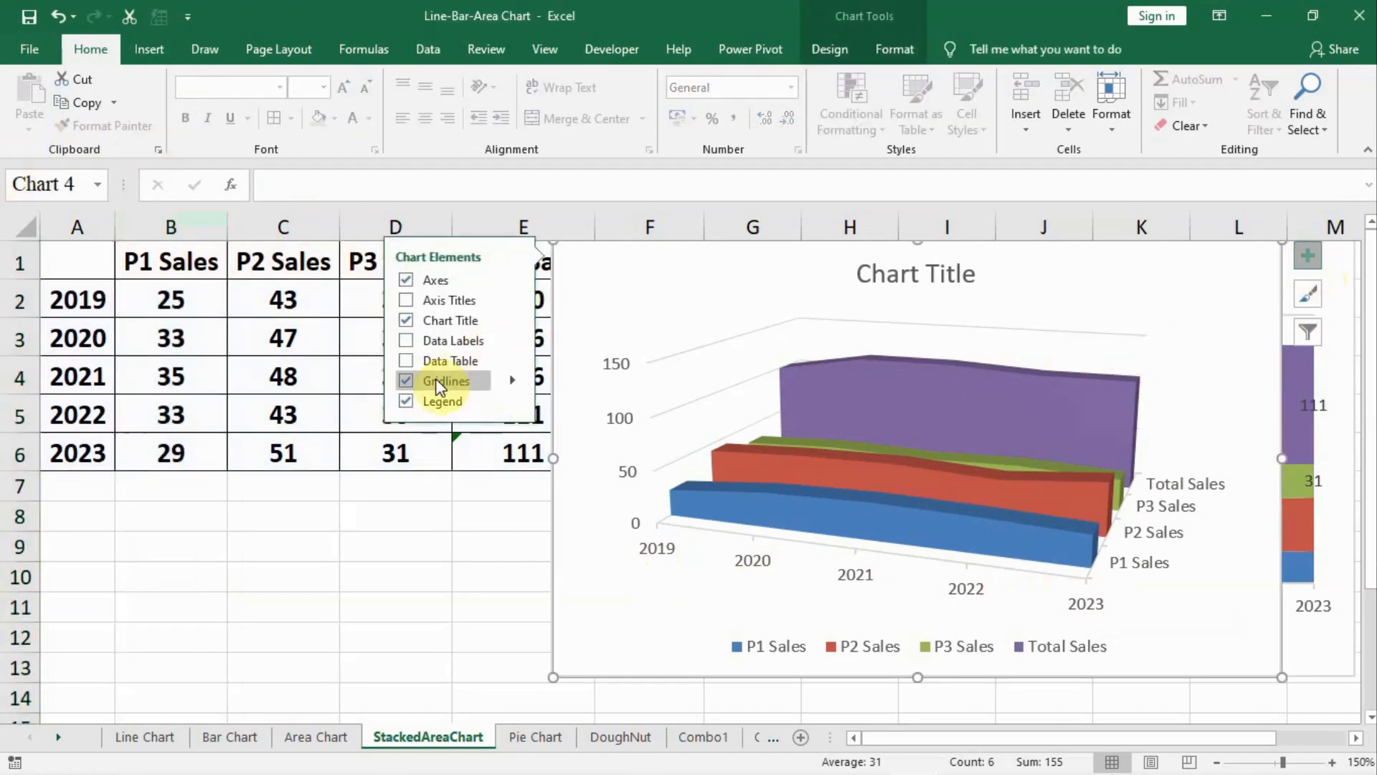
click(397, 335)
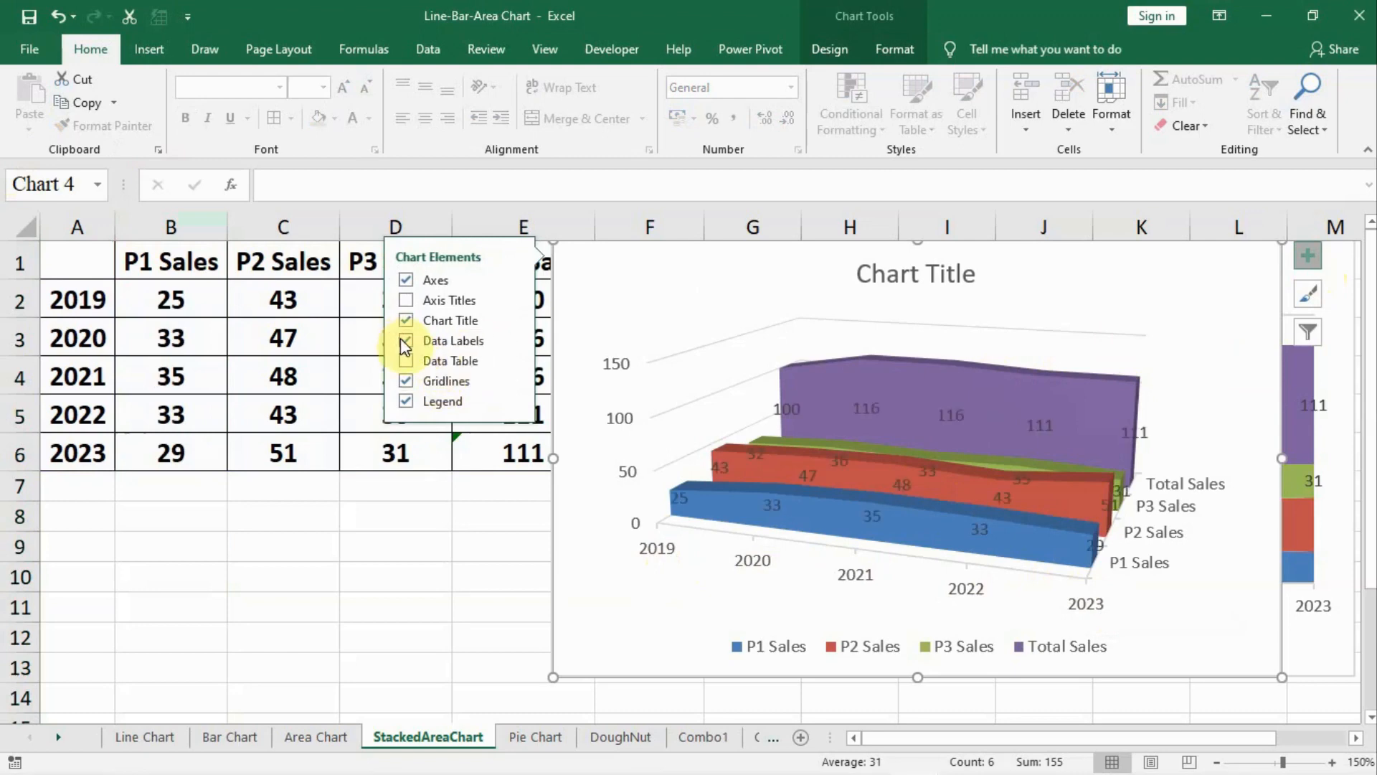